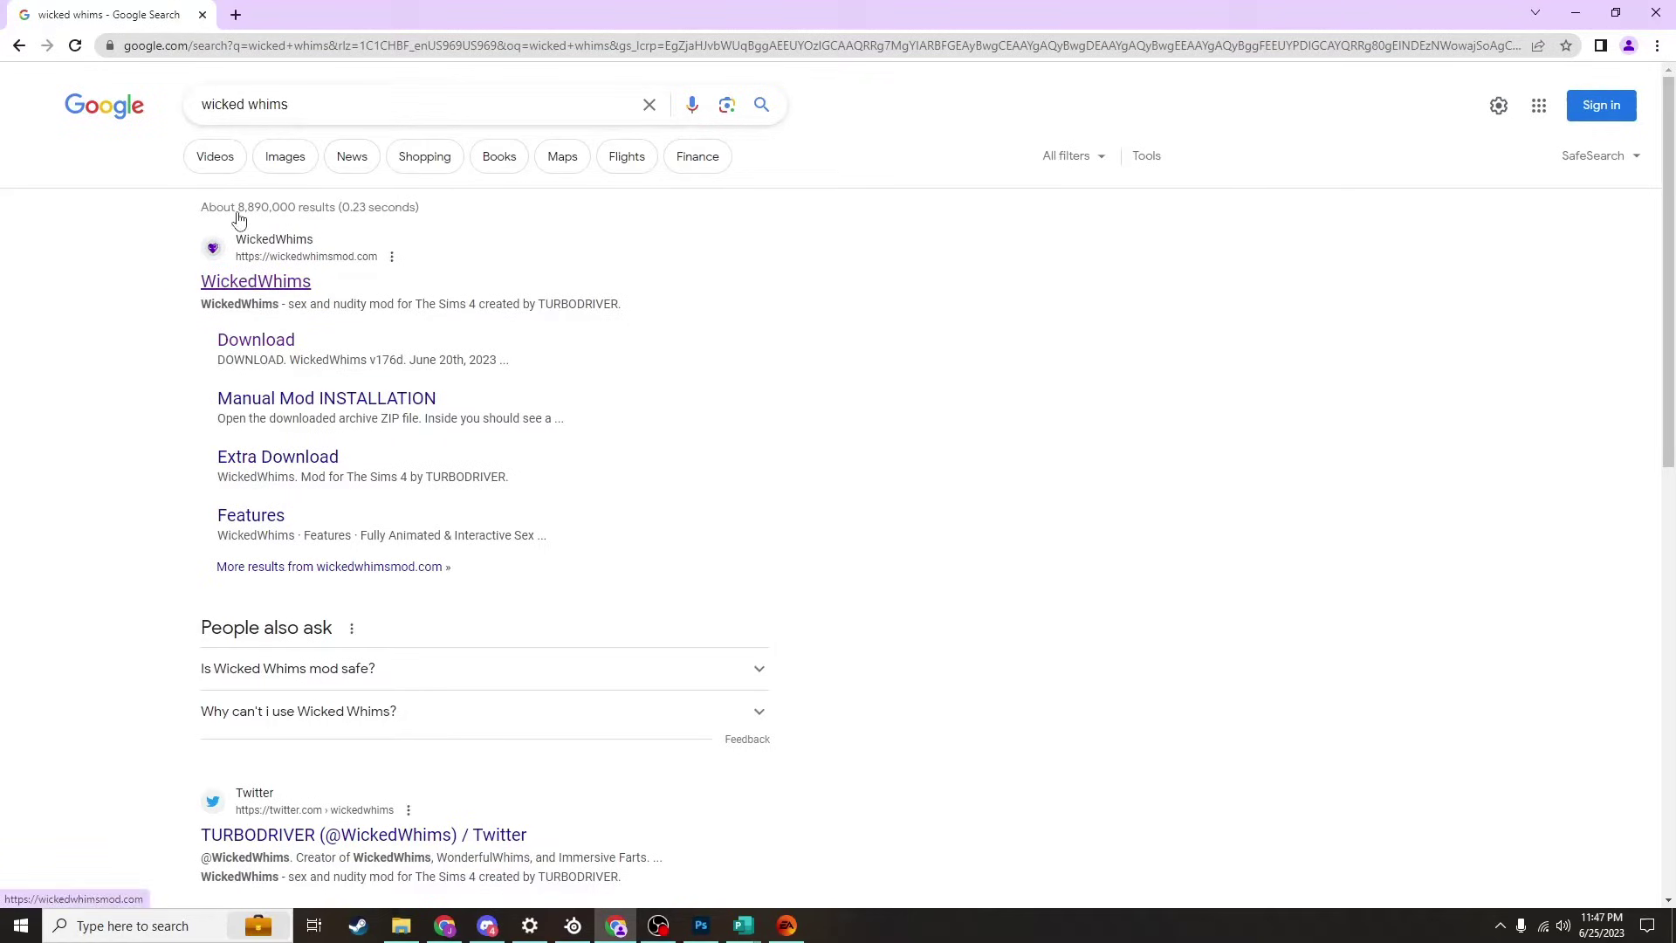
pyautogui.click(214, 47)
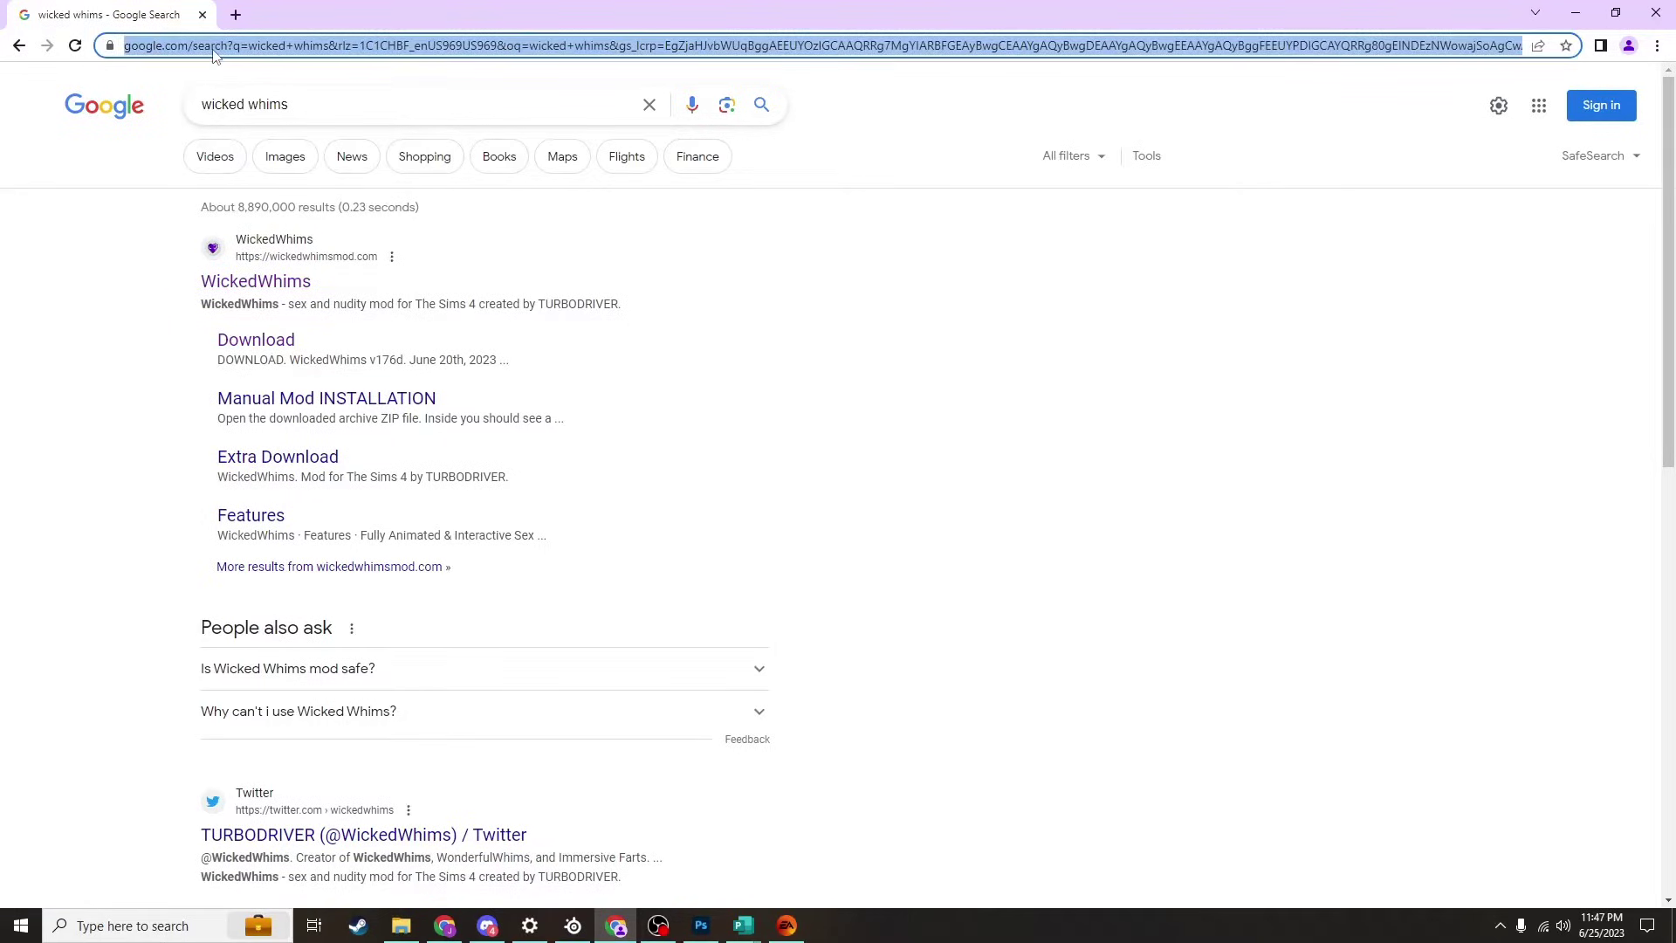
pyautogui.write('lo')
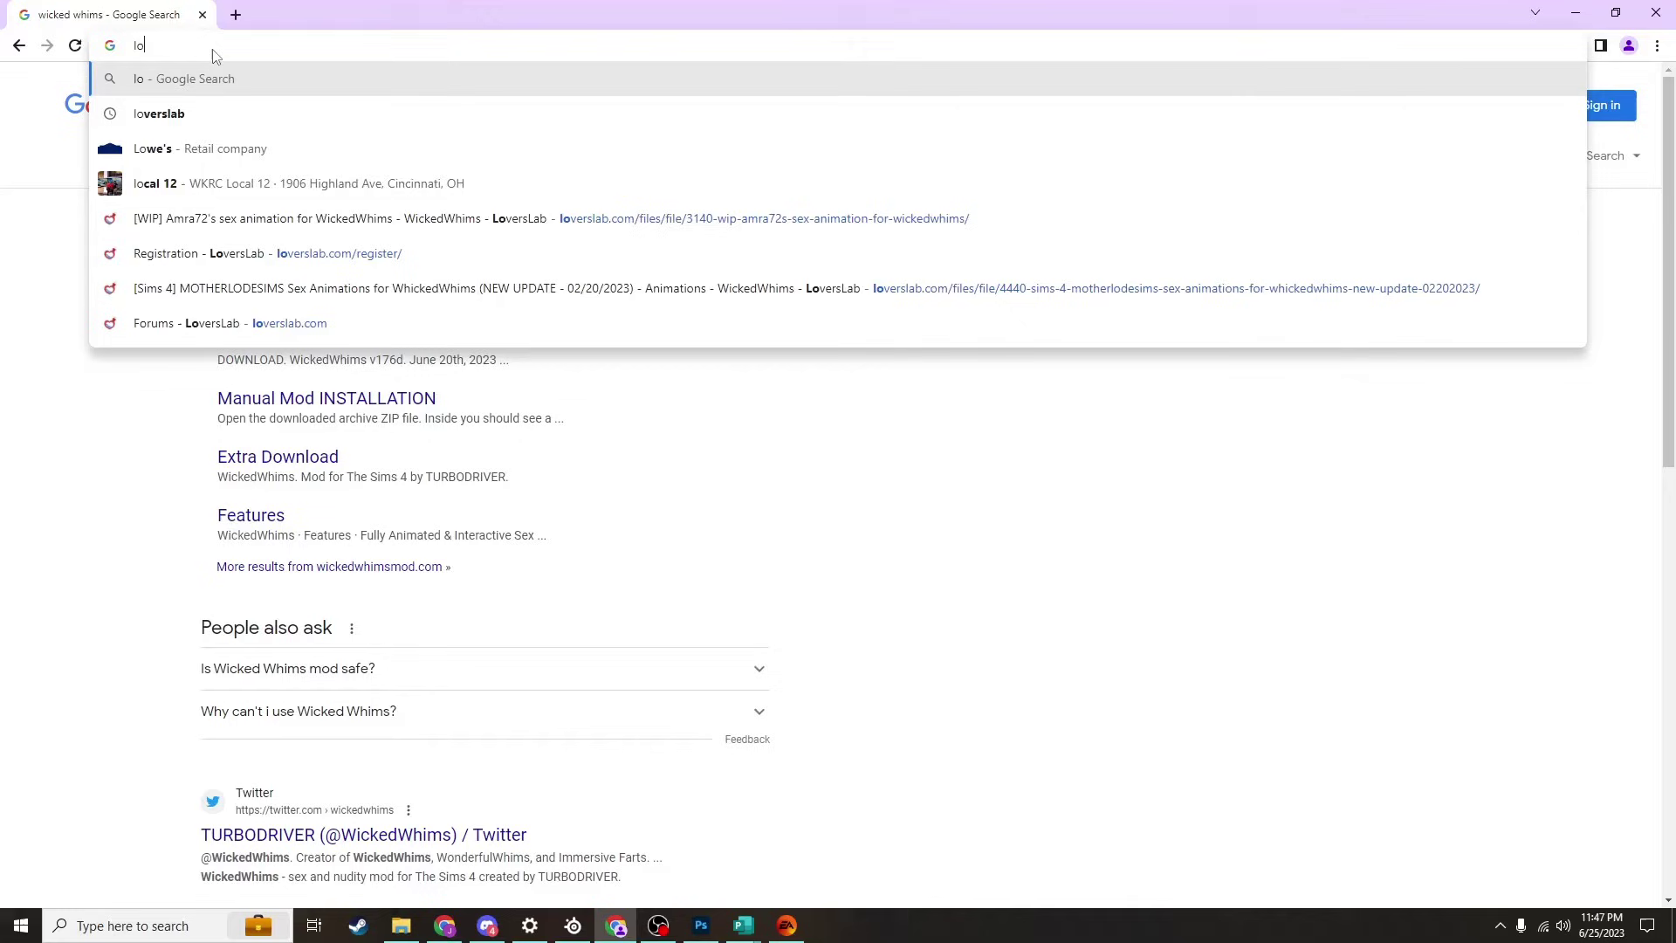
pyautogui.write('versla')
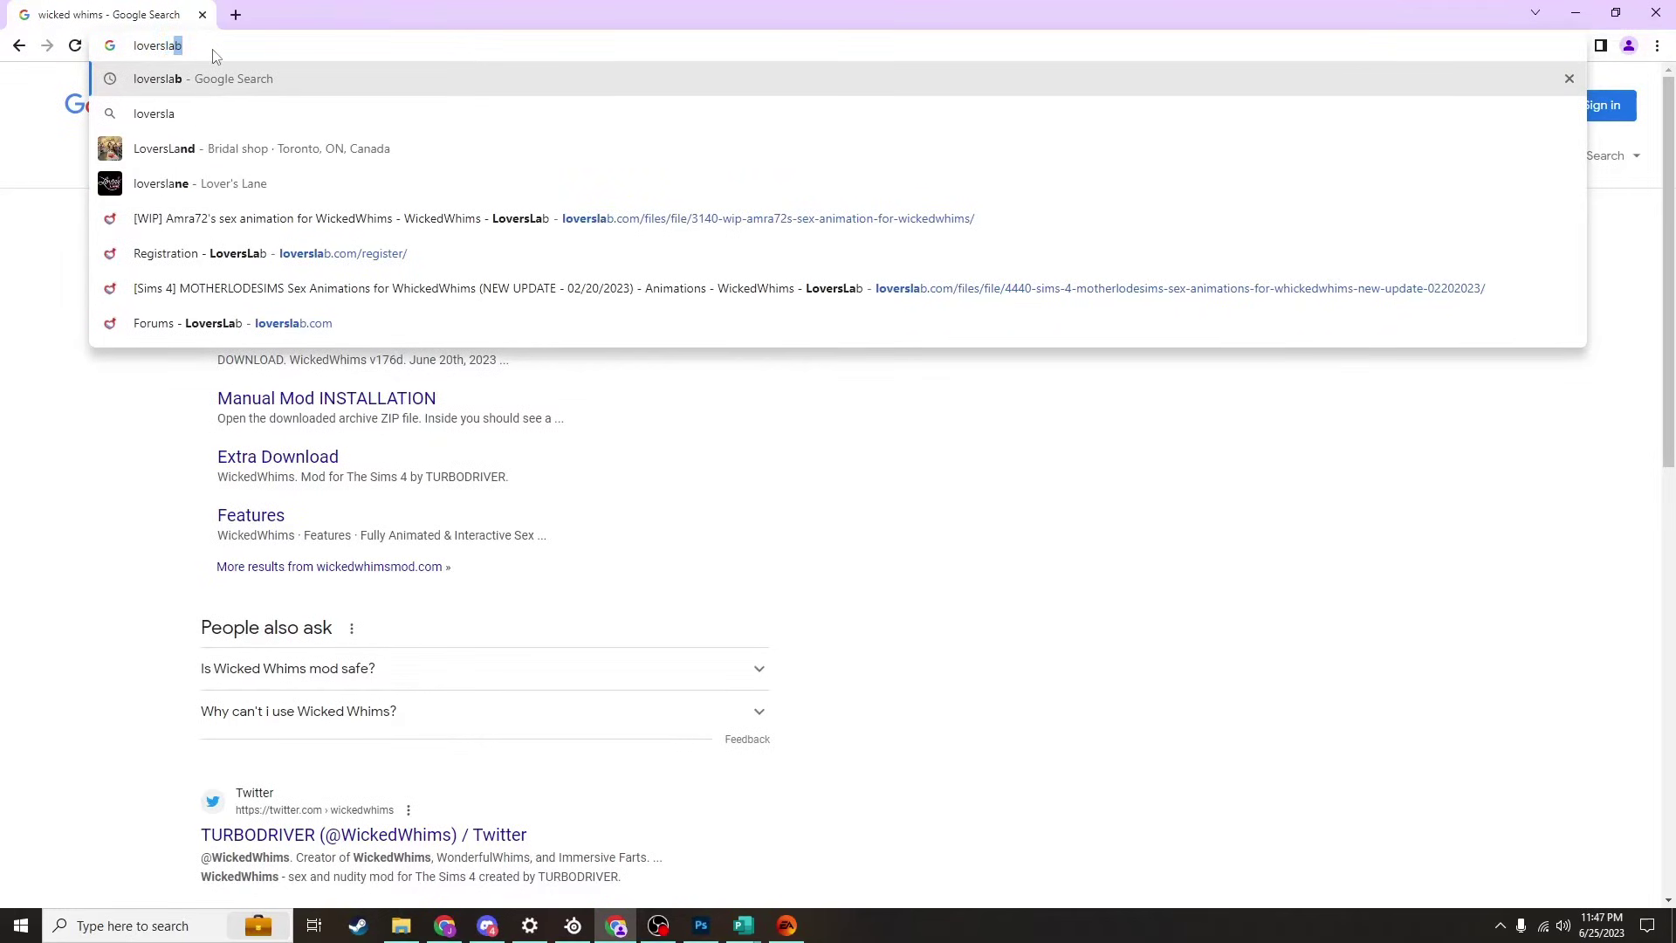
pyautogui.write('b.com')
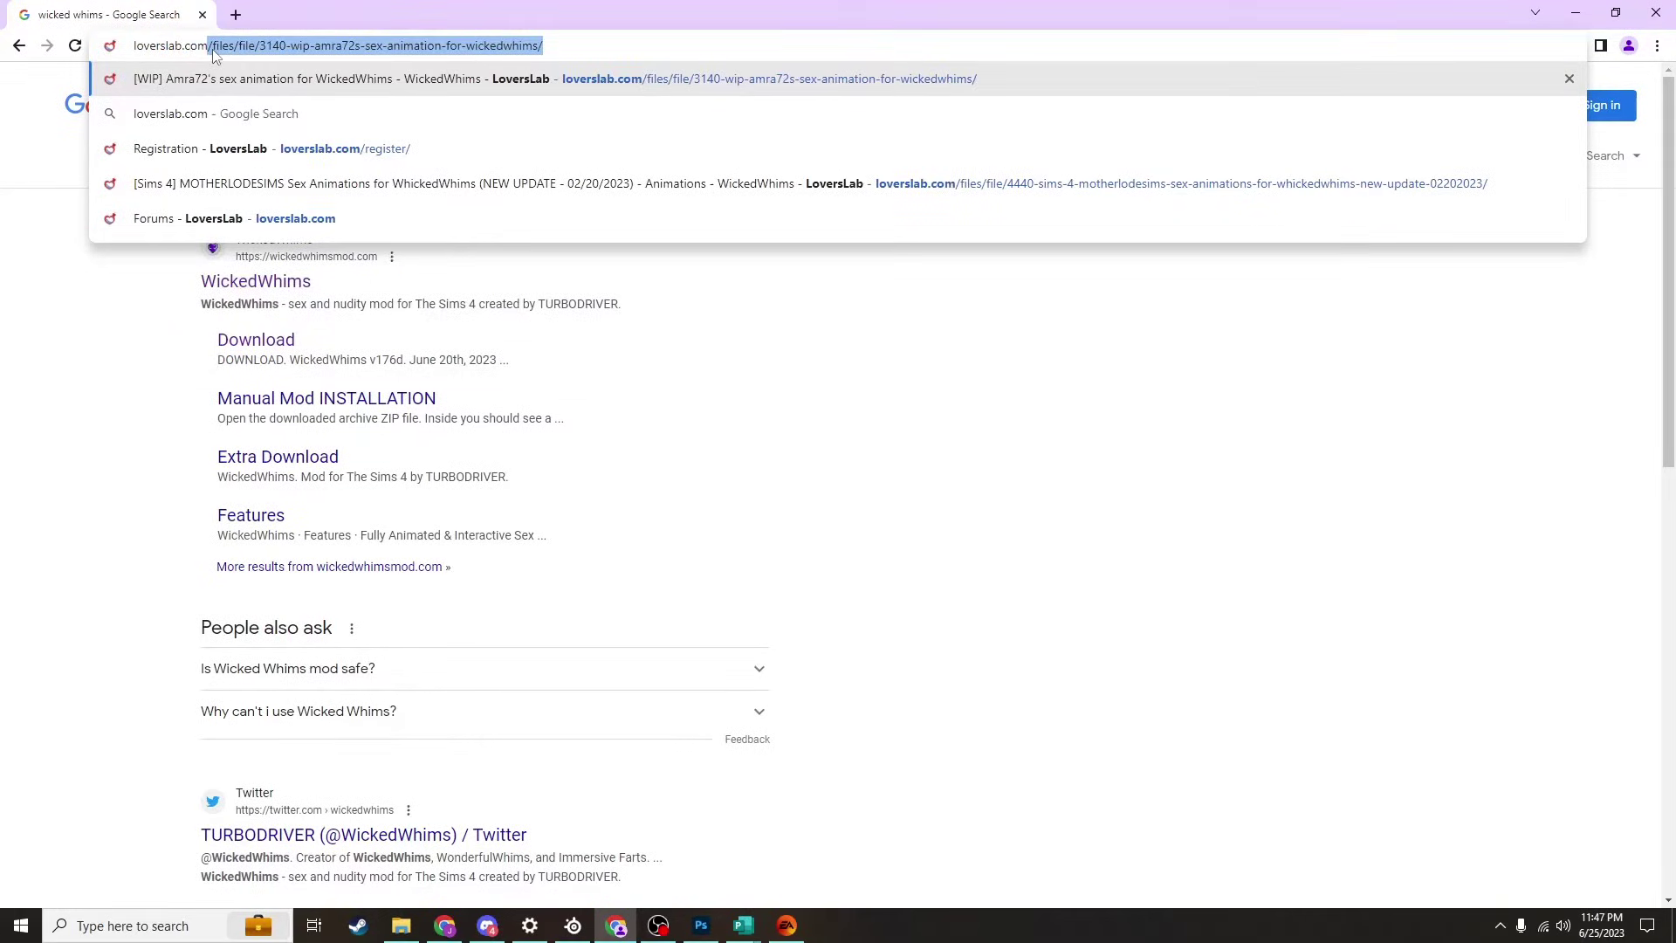
pyautogui.write('/register/')
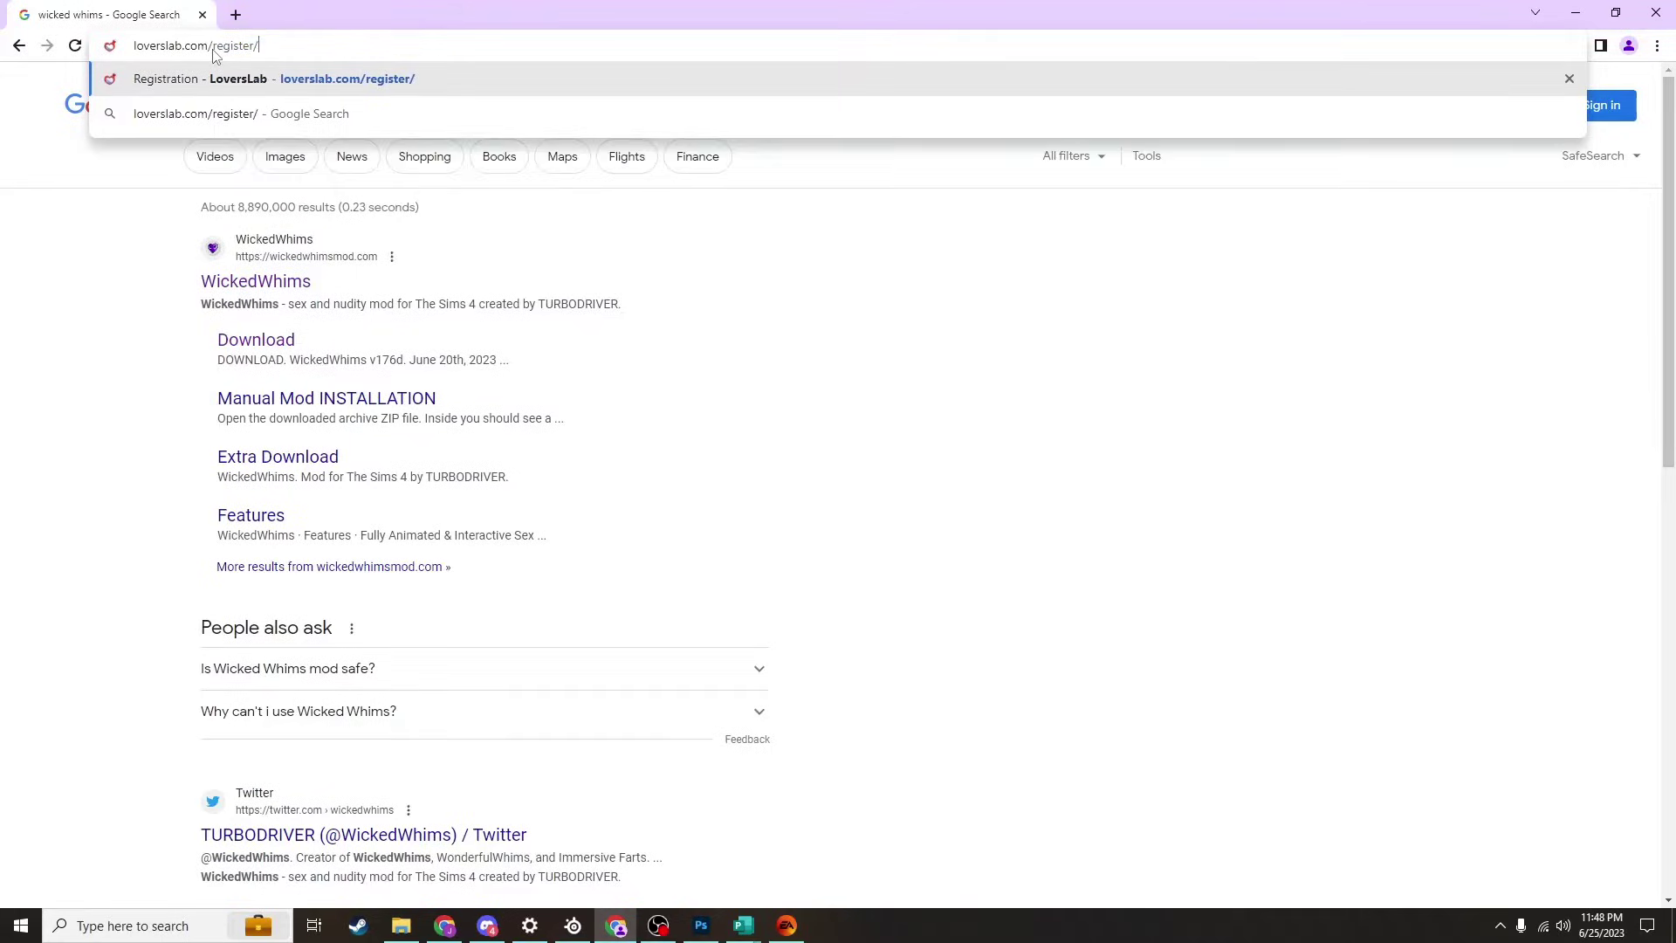
pyautogui.press('Return')
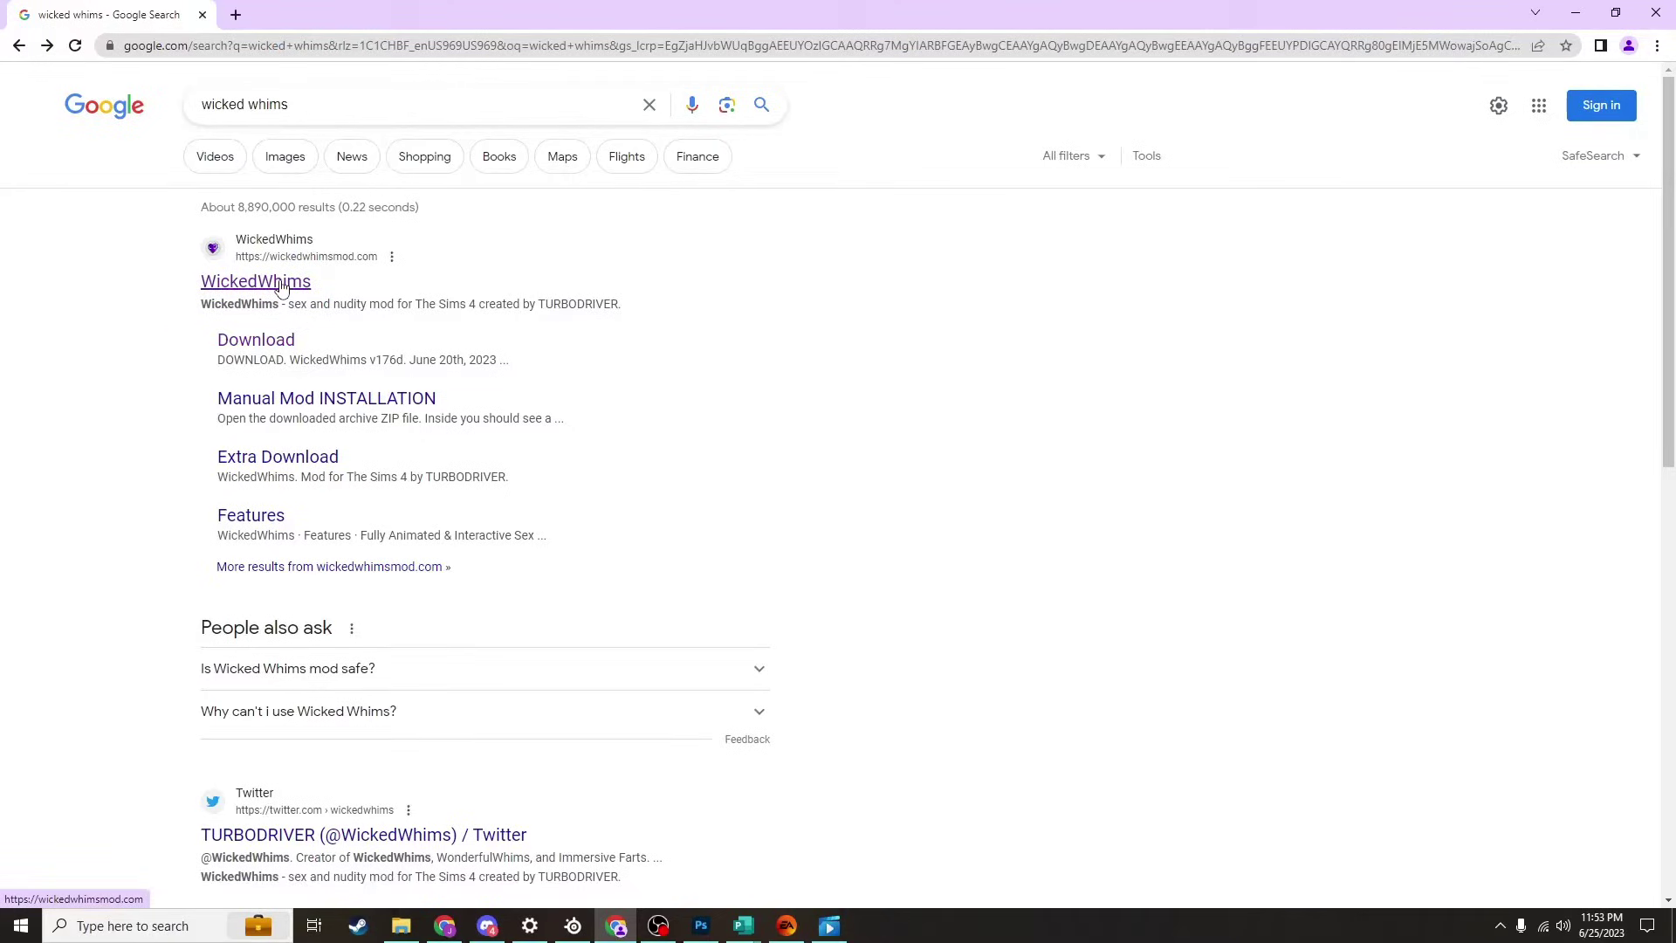
# Step: Open WickedWhimsMod.com, accept the adult-content warning, and go to the WickedWhims v176d download page
pyautogui.click(281, 288)
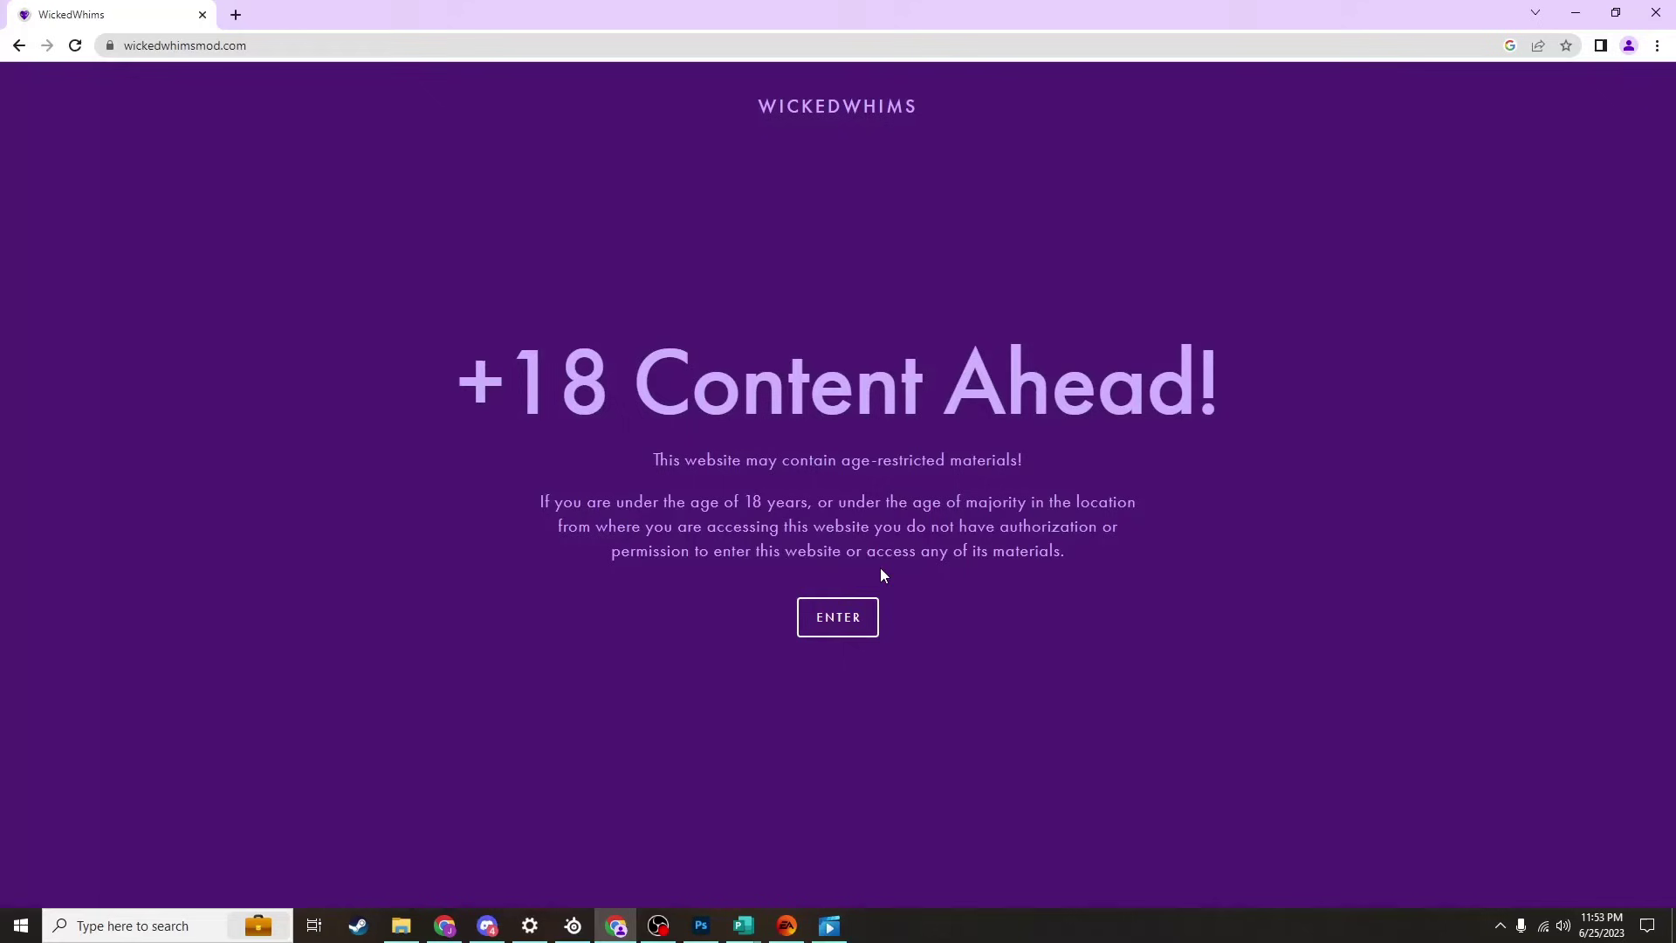
pyautogui.click(833, 617)
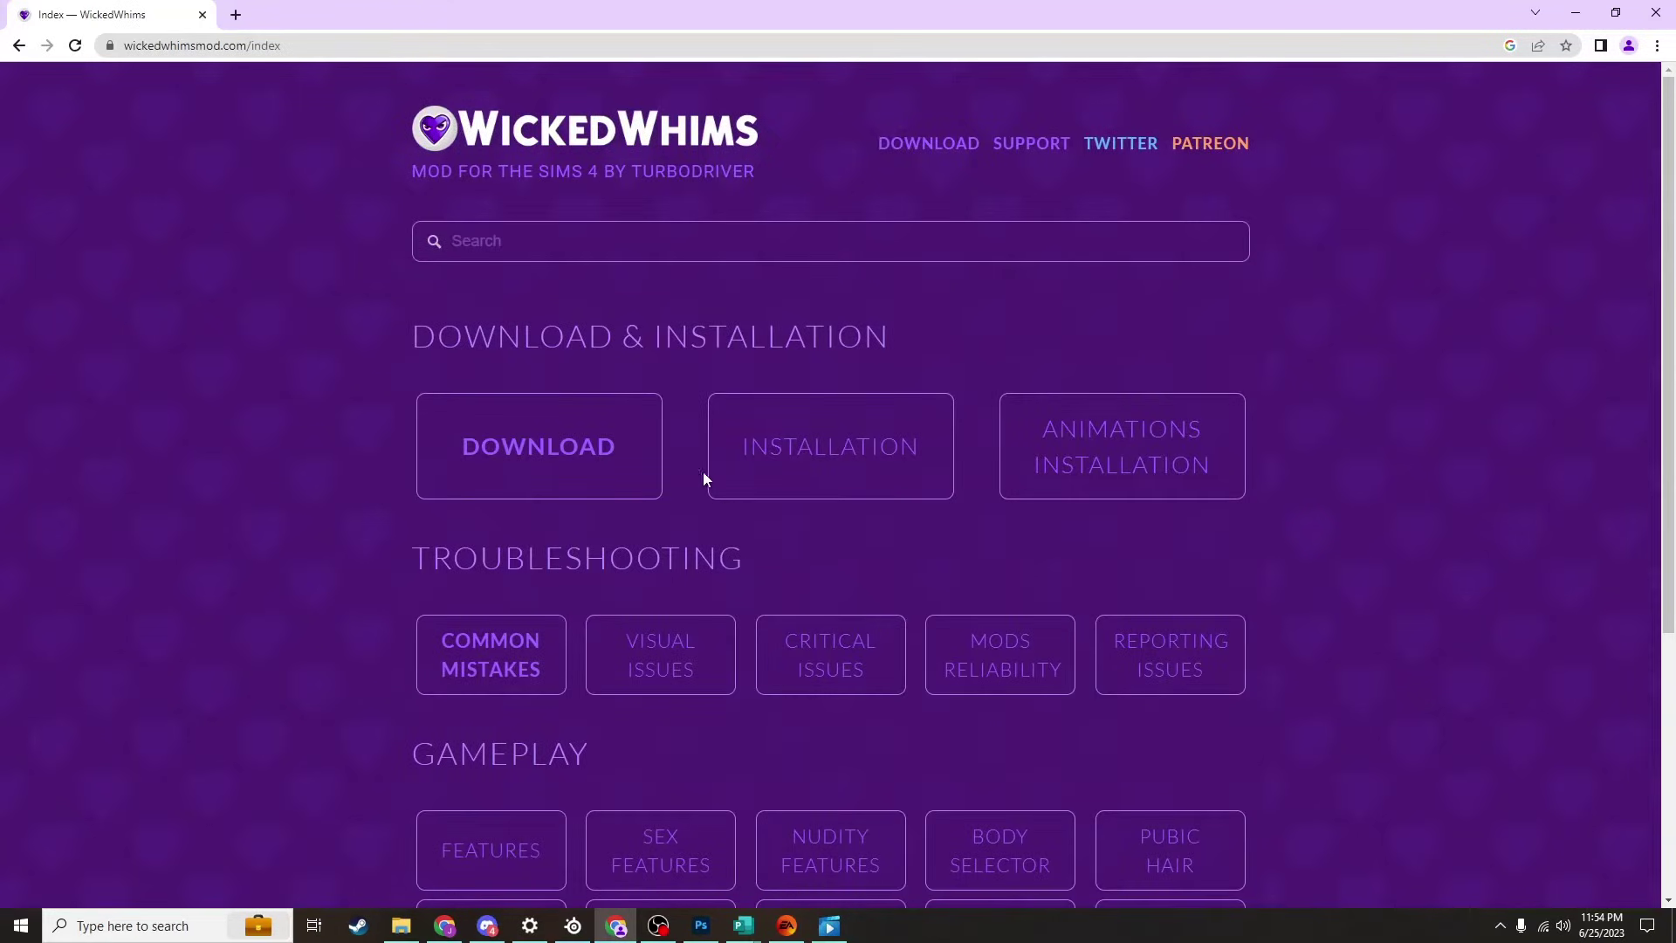
pyautogui.click(567, 458)
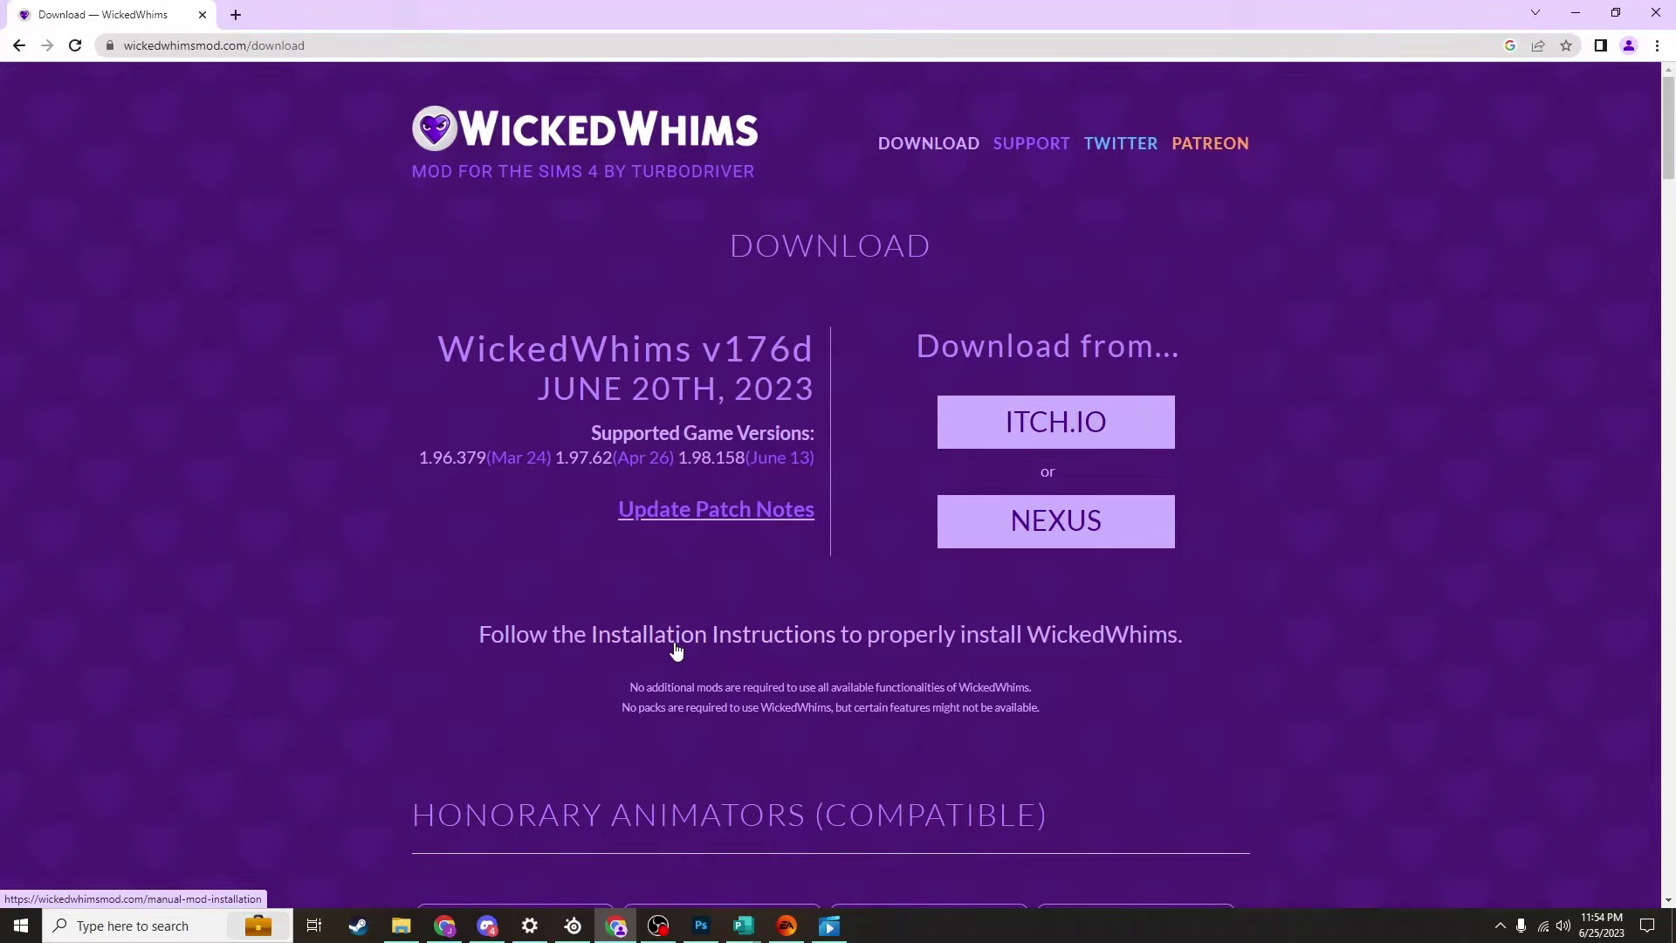
# Step: Scroll the download page to the Honorary Animators list that includes AMRA72
pyautogui.scroll(-5, 674, 653)
pyautogui.scroll(-6, 676, 650)
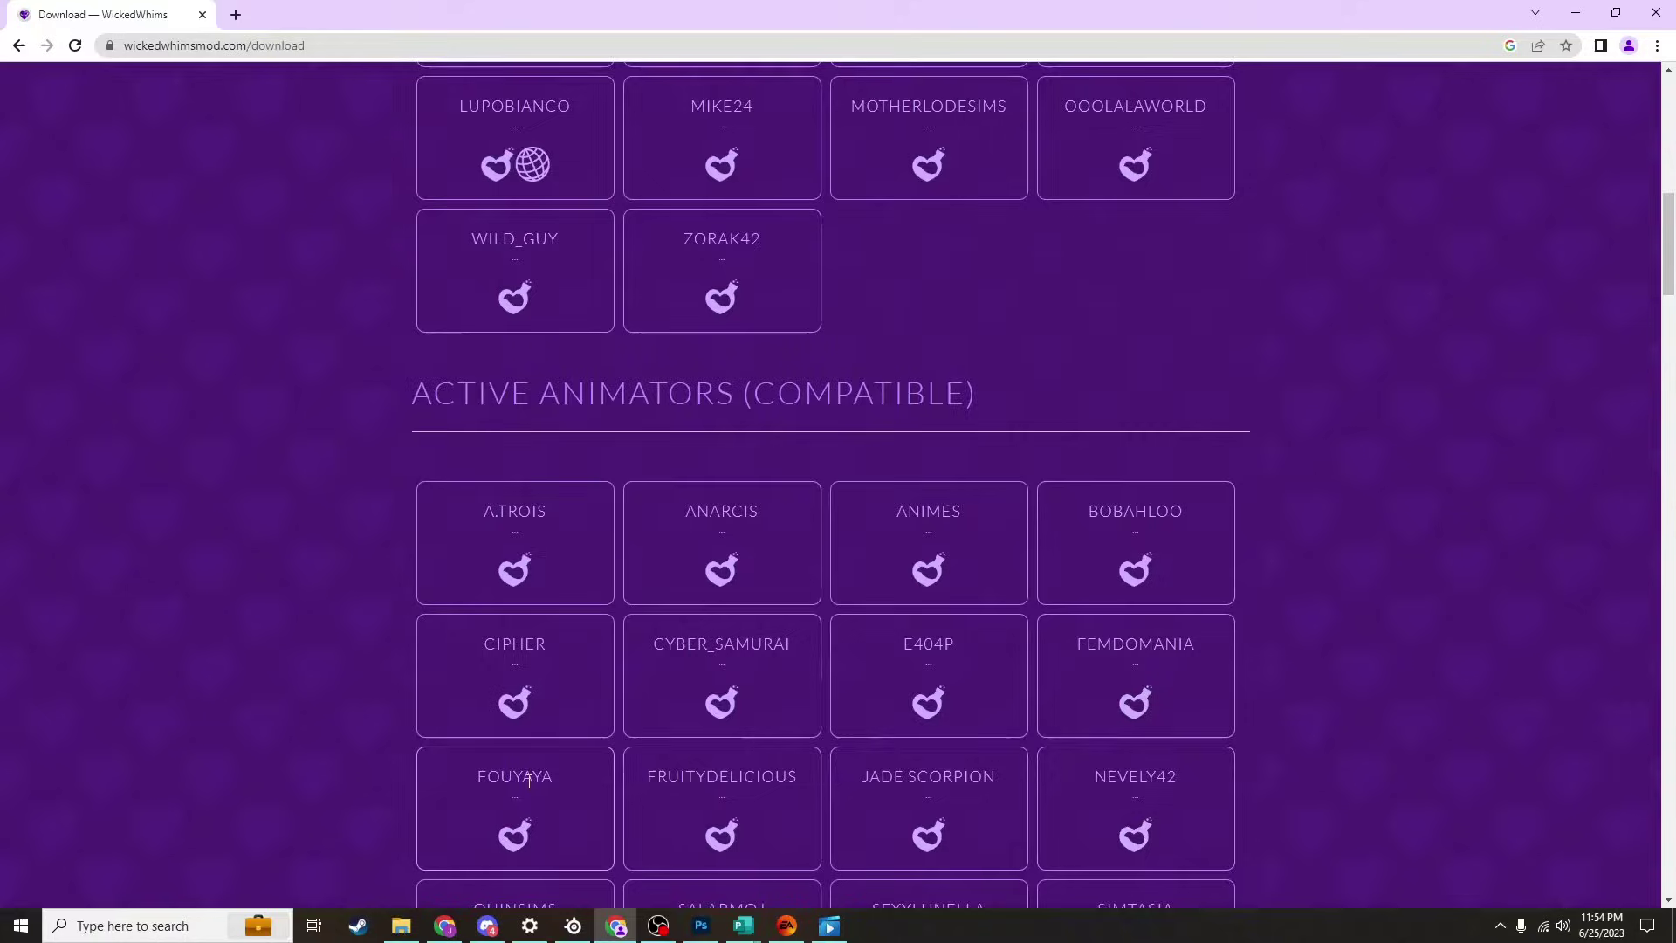
pyautogui.scroll(-4, 646, 768)
pyautogui.scroll(-6, 638, 781)
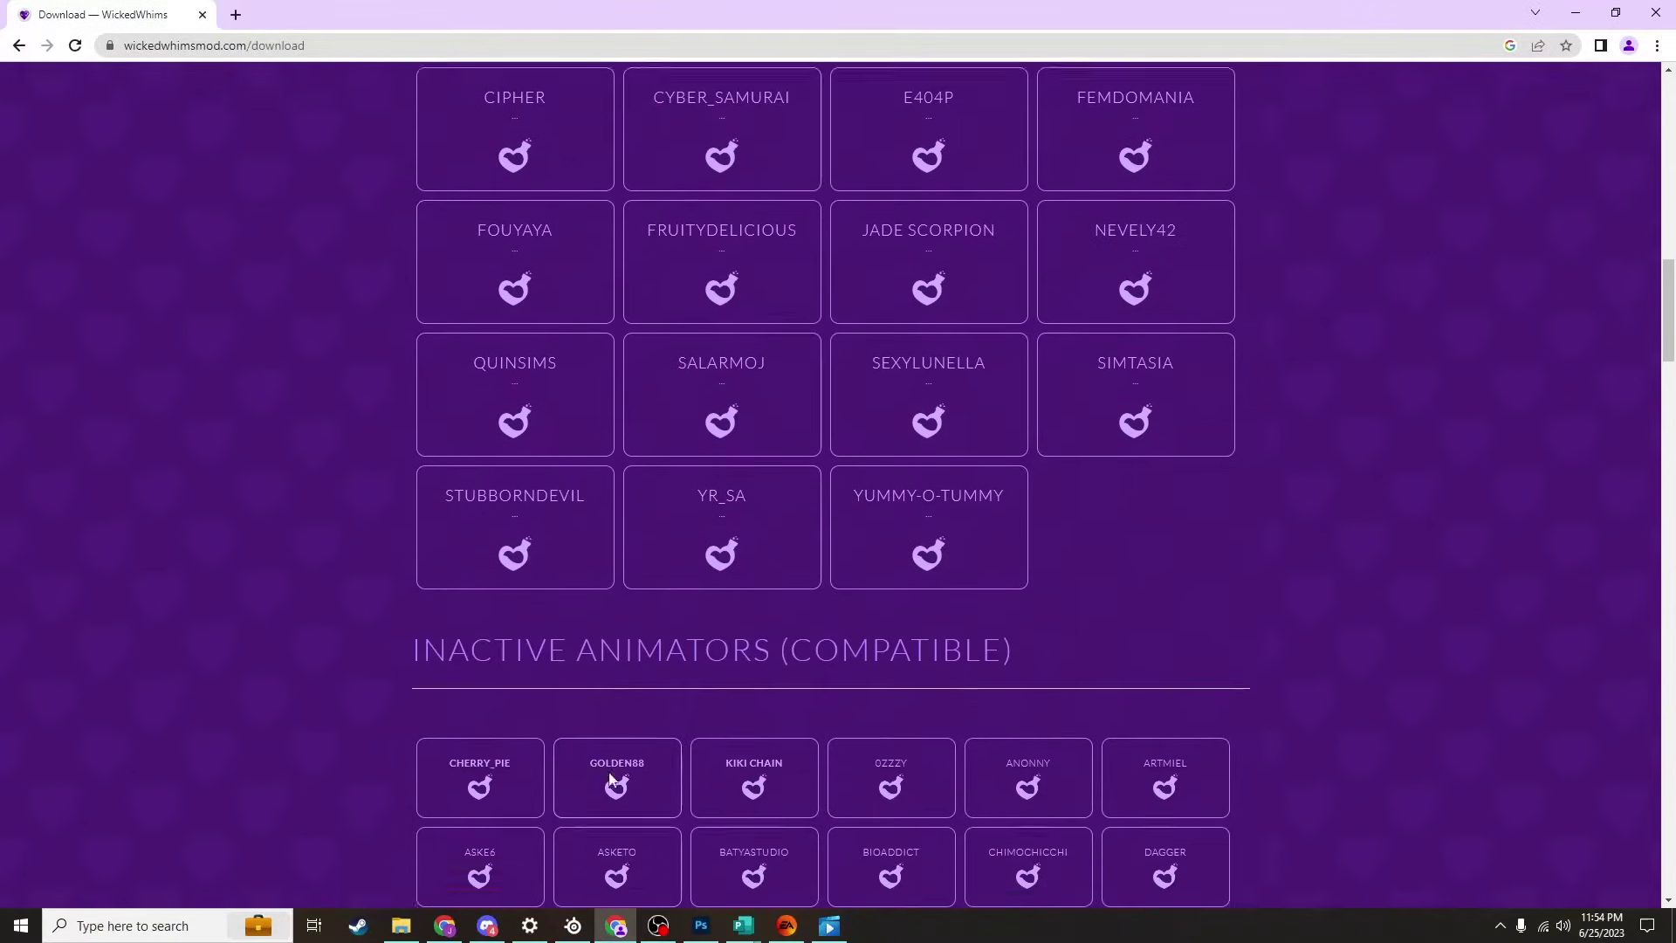
pyautogui.scroll(-3, 957, 742)
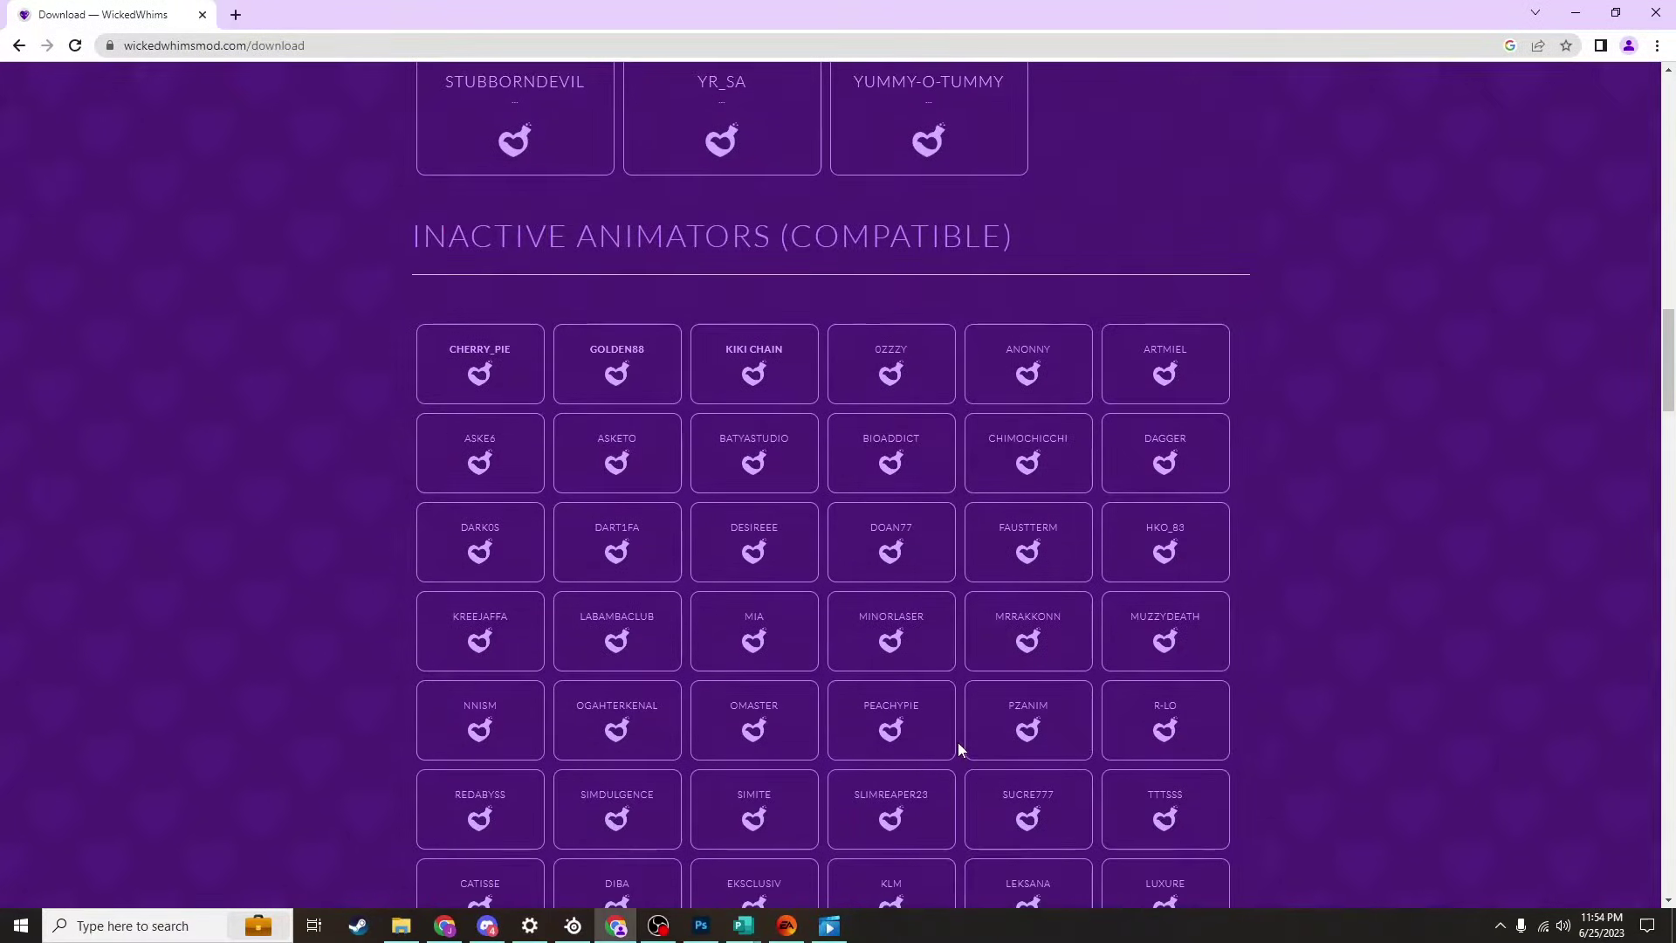
pyautogui.scroll(14, 794, 716)
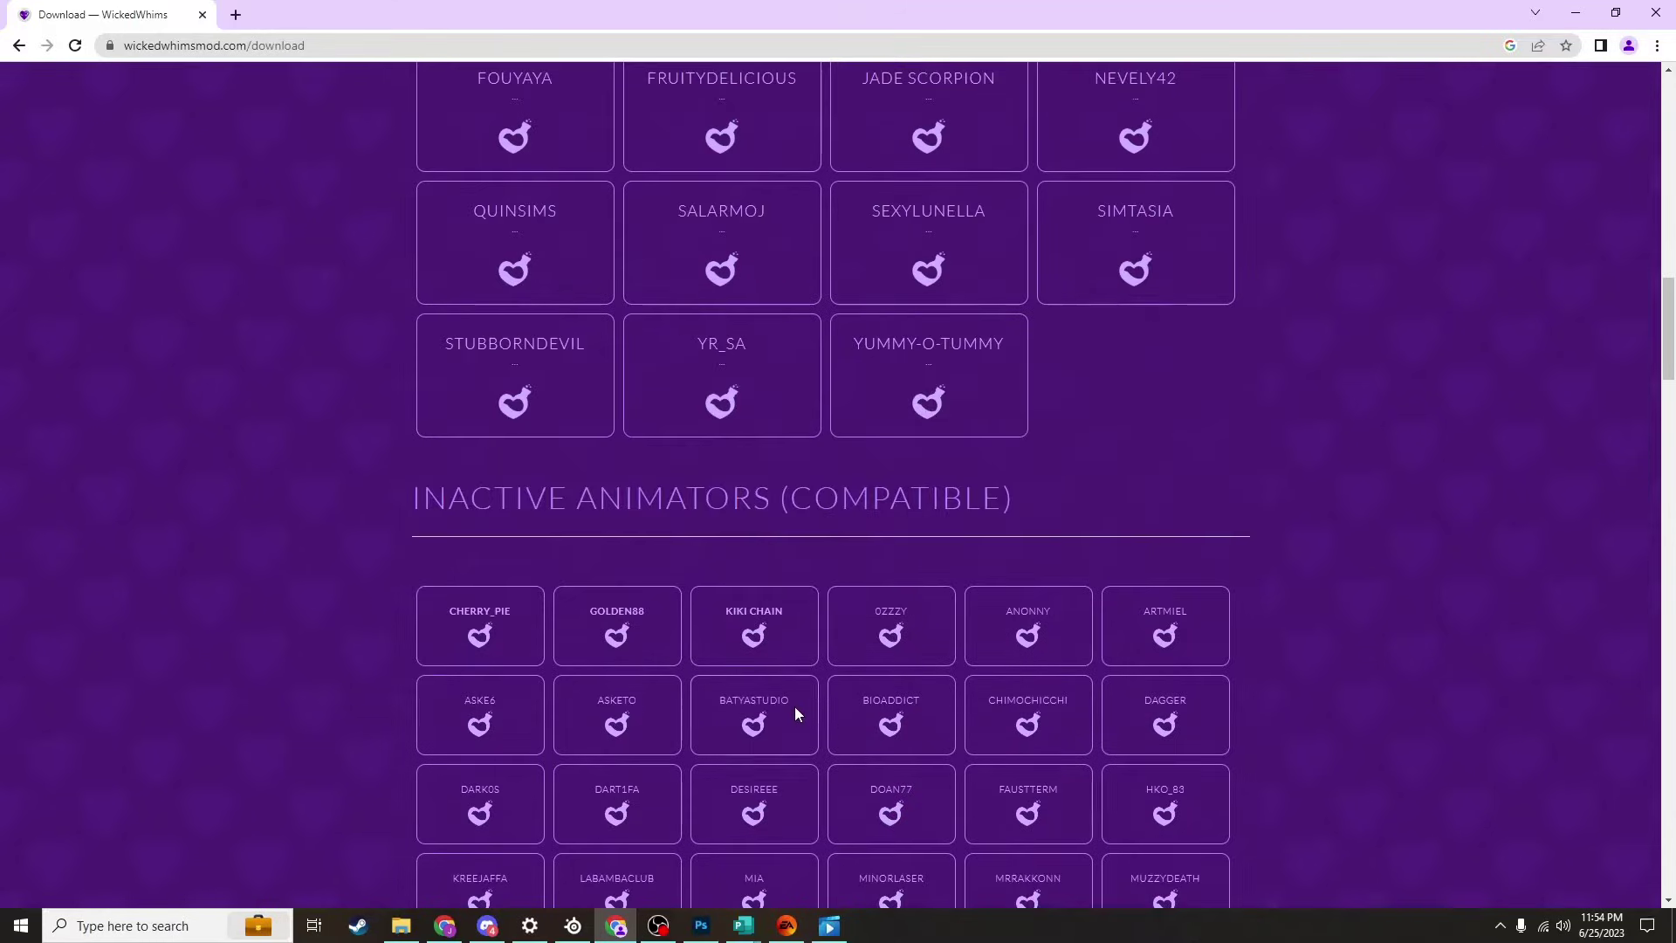
pyautogui.scroll(3, 621, 668)
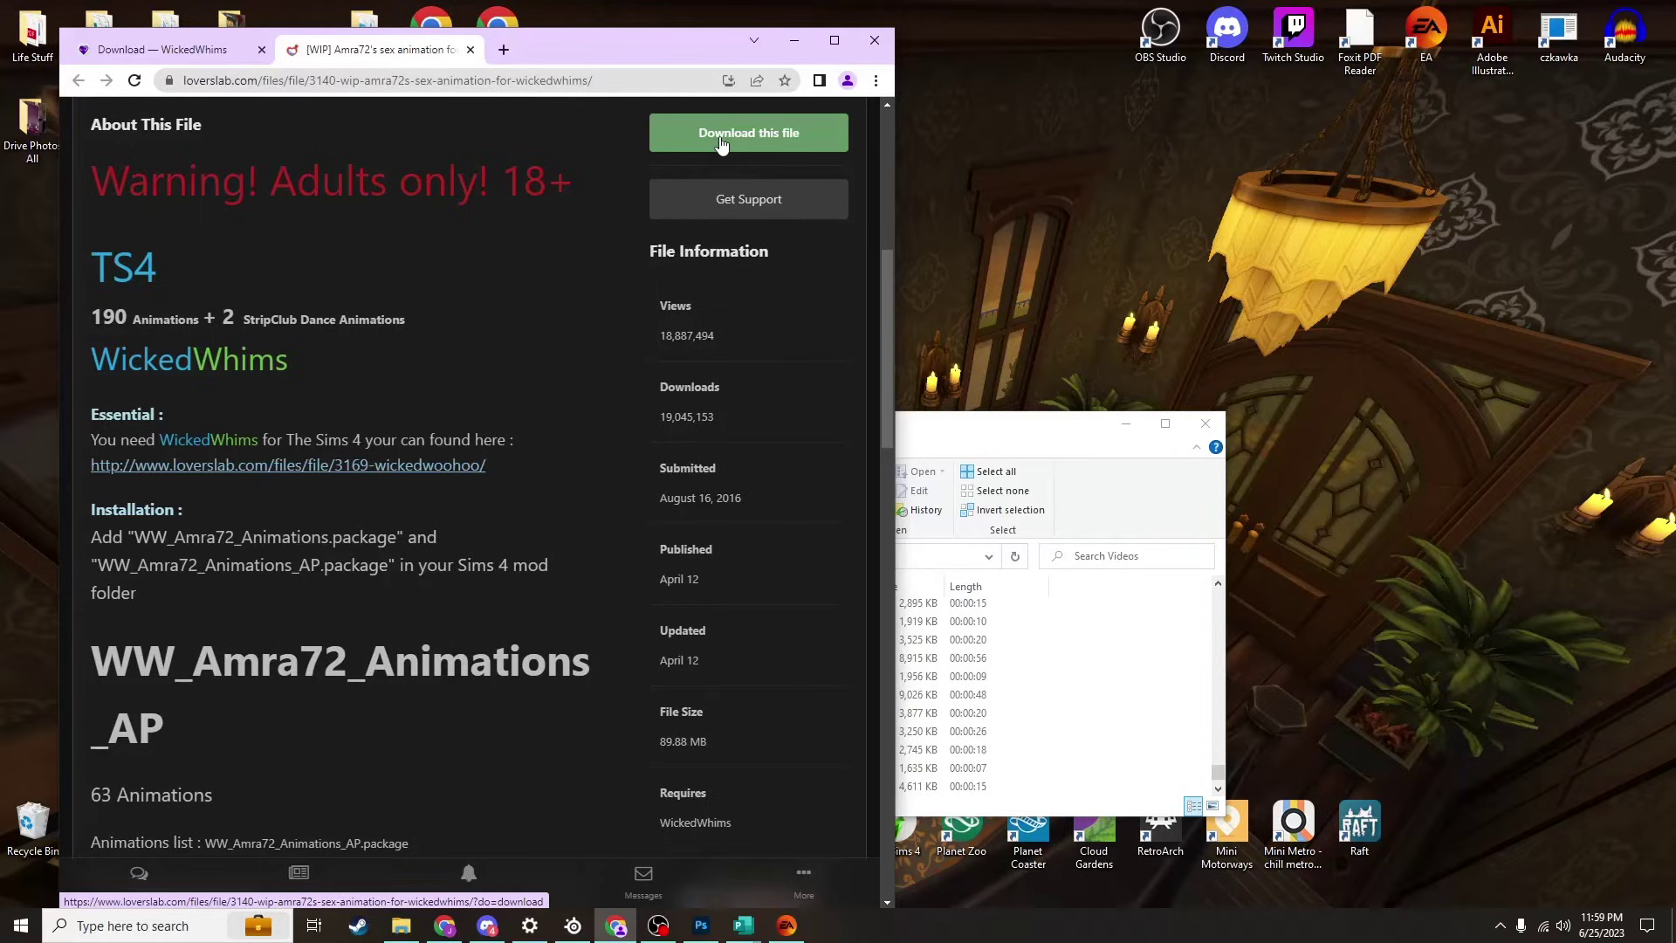
# Step: Download WW_Amra72_Animations_Update_(12.04.2023).zip from the LoversLab file list
pyautogui.click(721, 140)
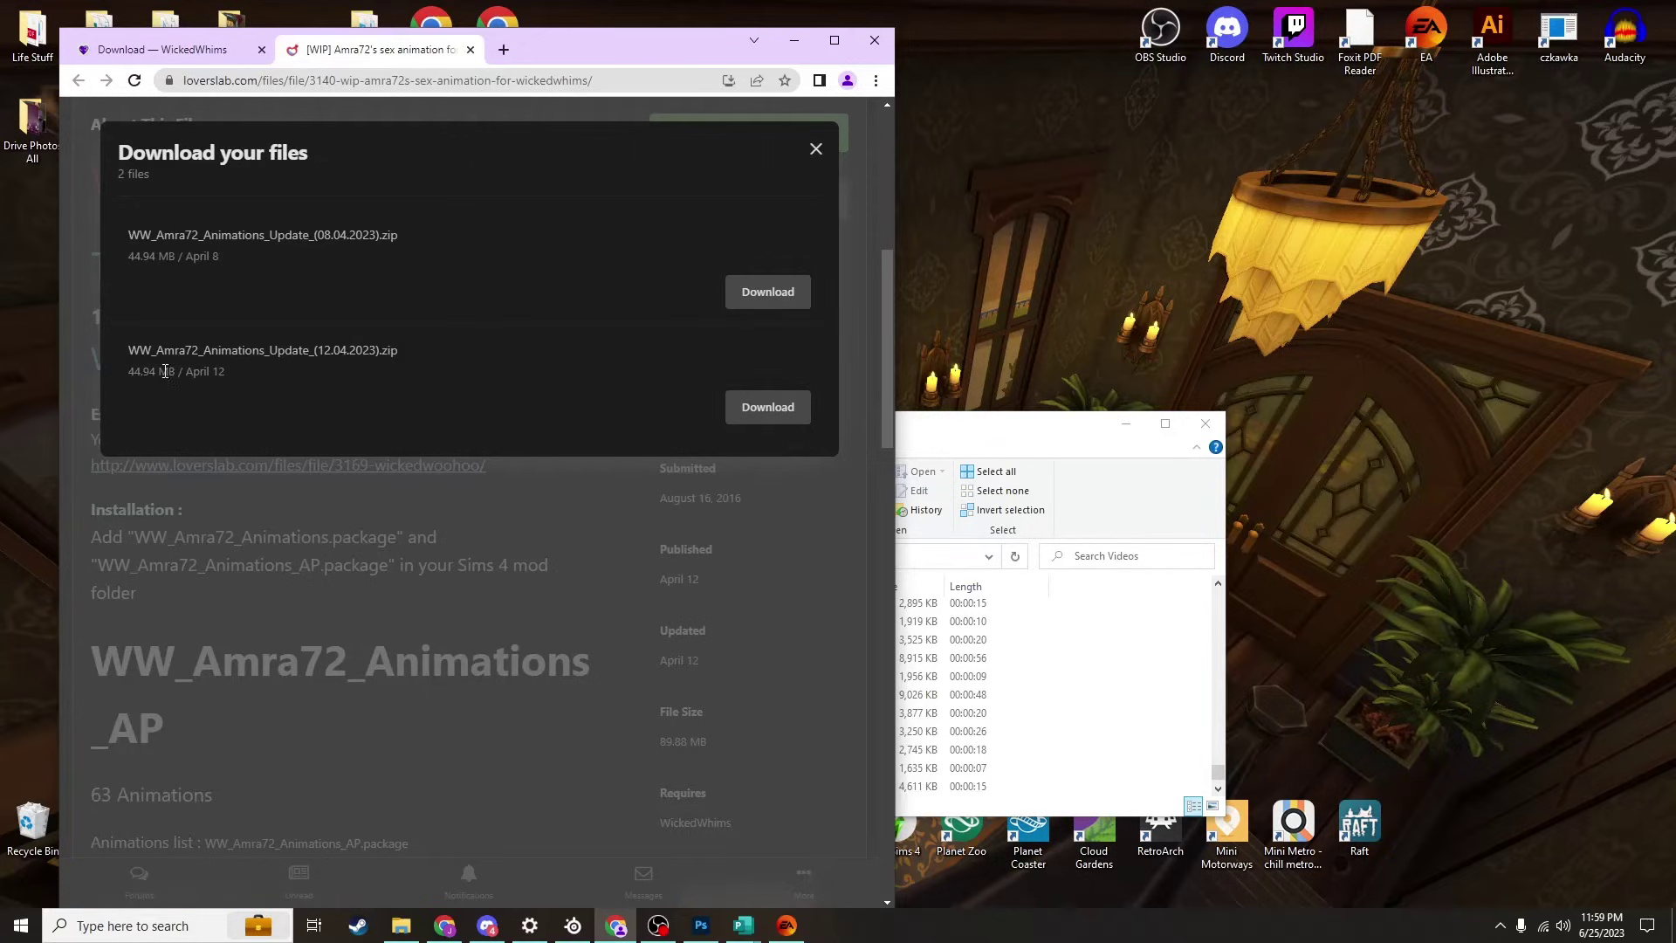
pyautogui.click(775, 419)
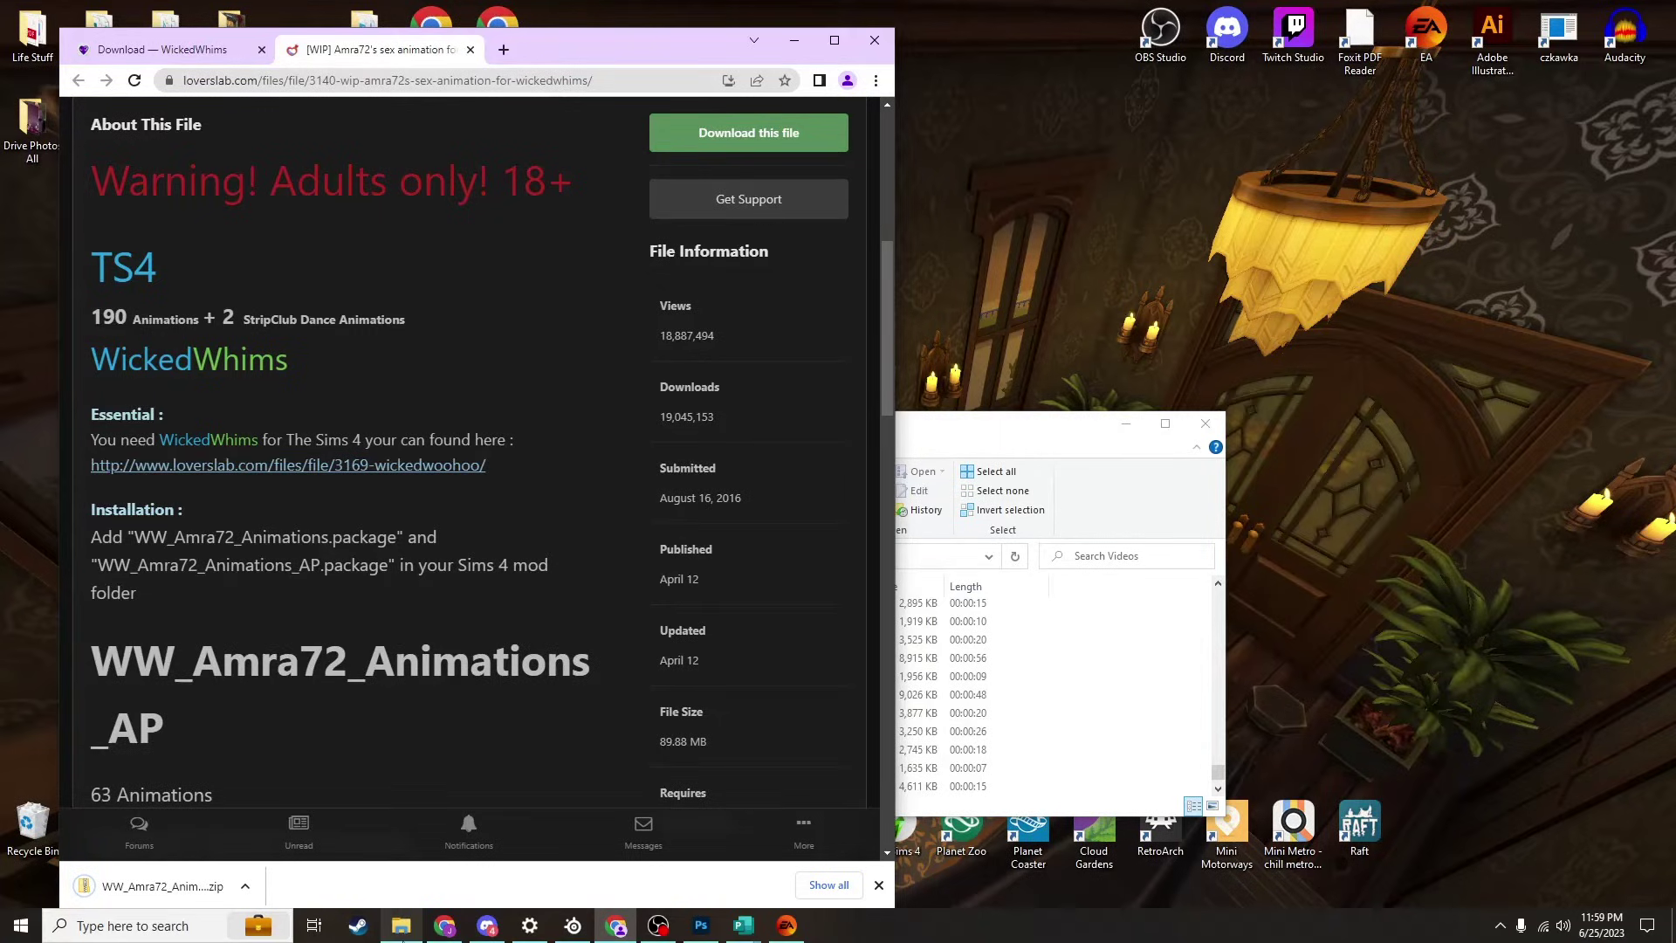
# Step: Close the old Videos window and open a new File Explorer window
pyautogui.moveTo(403, 935)
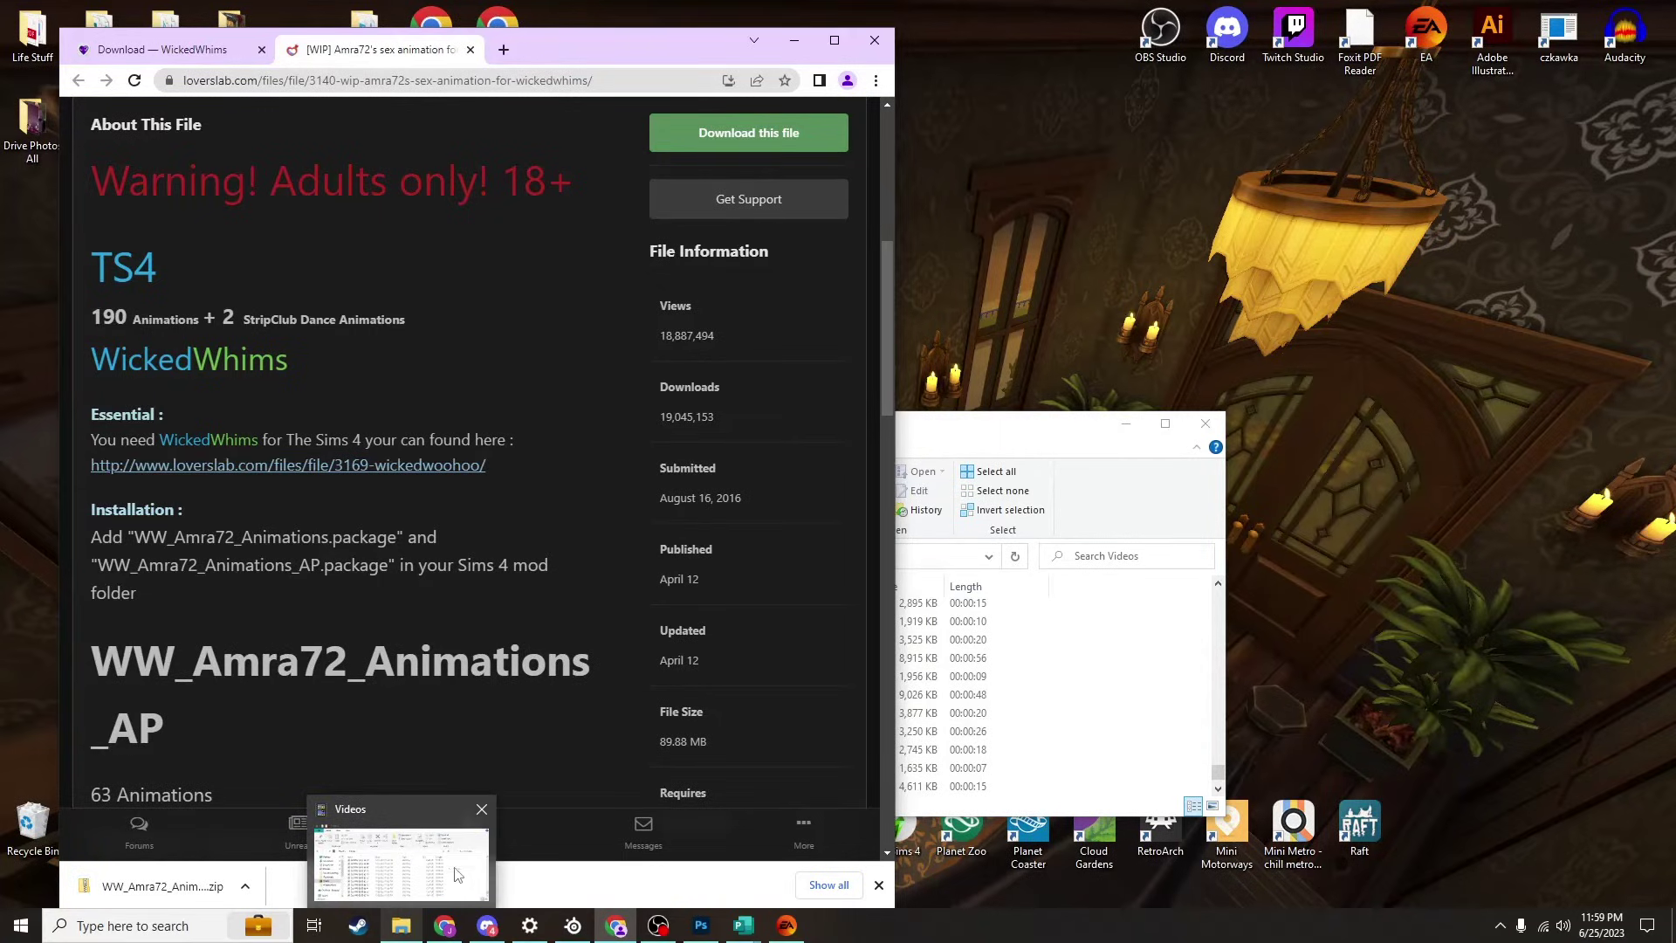
pyautogui.click(479, 810)
pyautogui.click(403, 929)
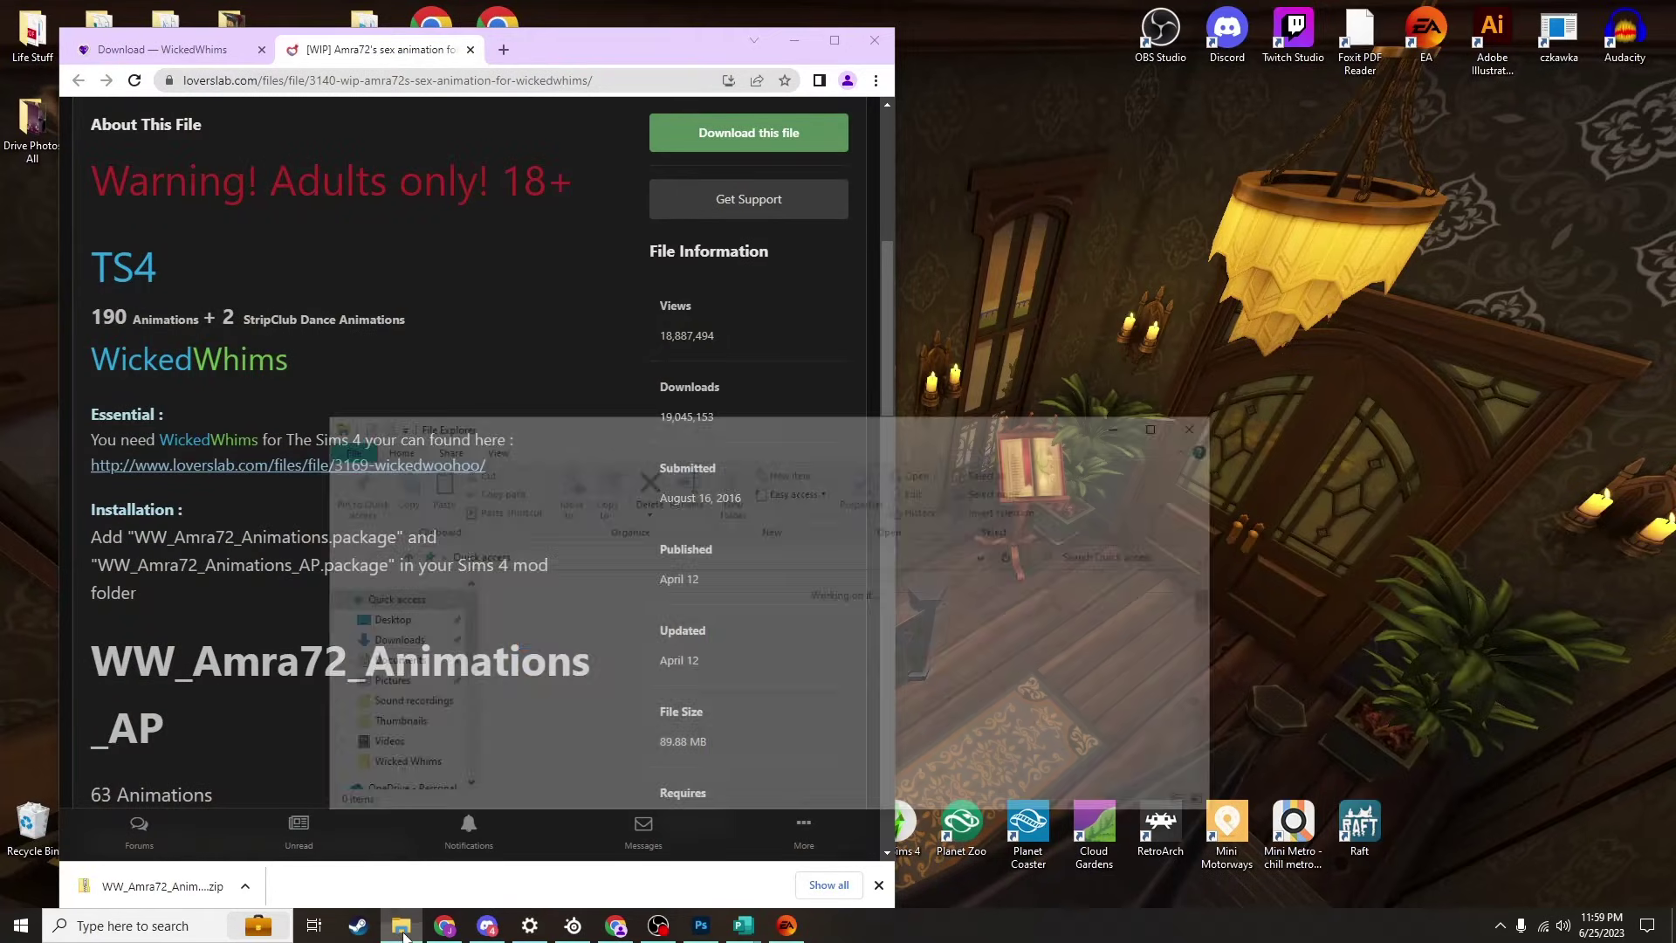
# Step: Go to Downloads and select the 44.9 MB WW_Amra72 animations zip
pyautogui.scroll(-3, 350, 711)
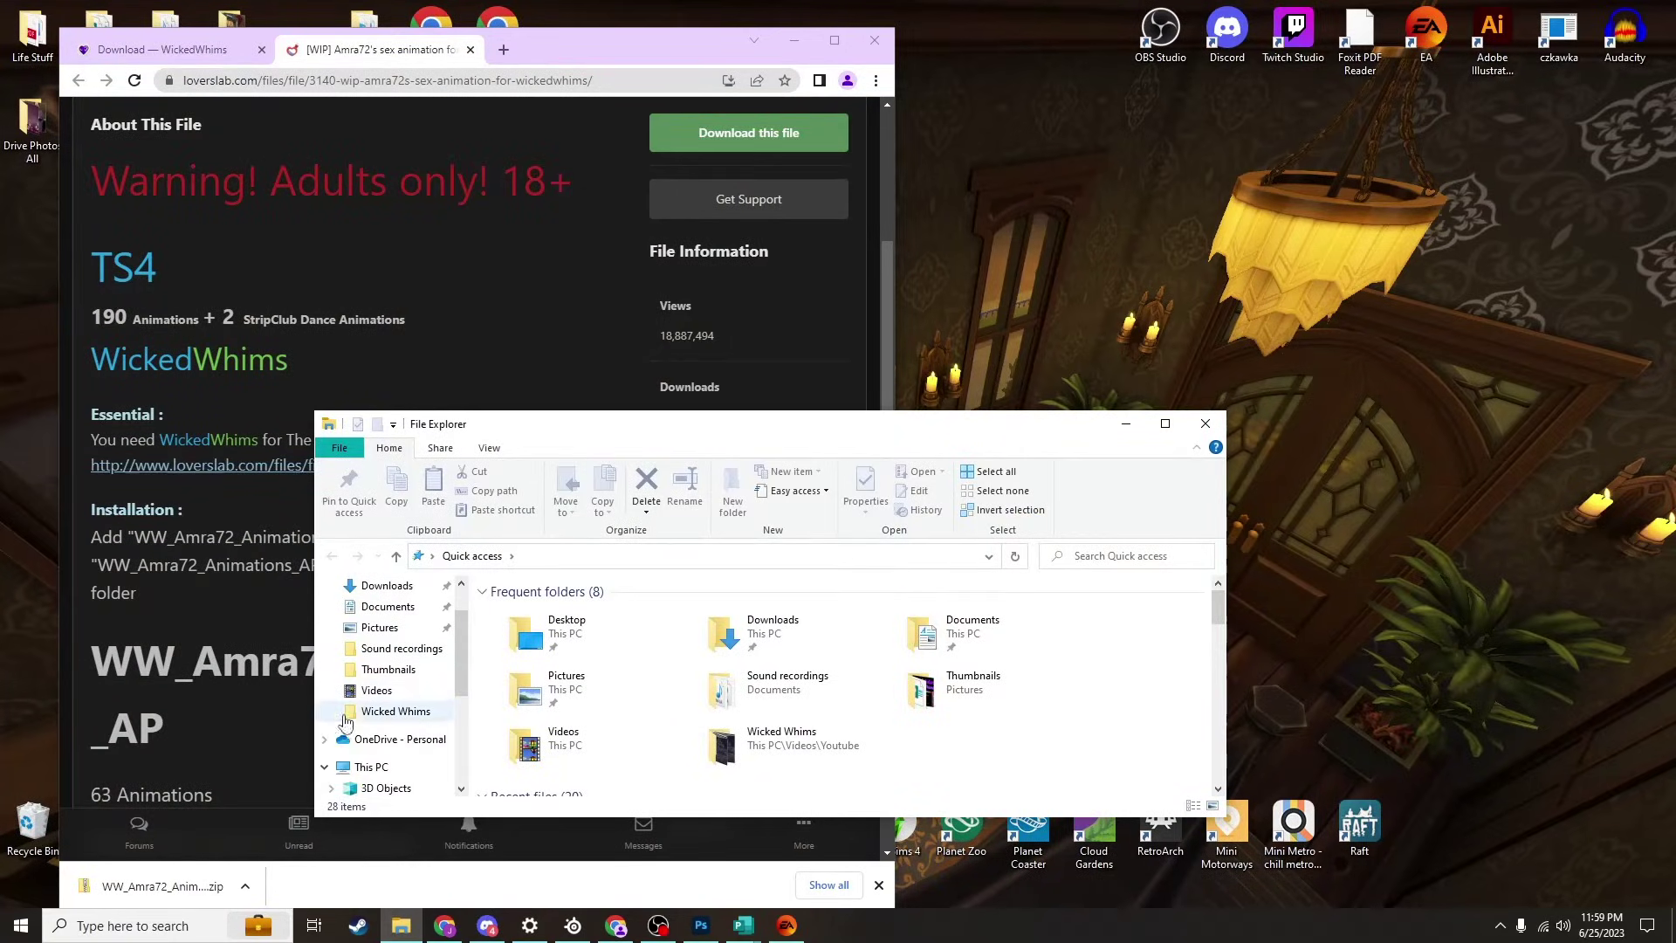
pyautogui.scroll(-2, 386, 756)
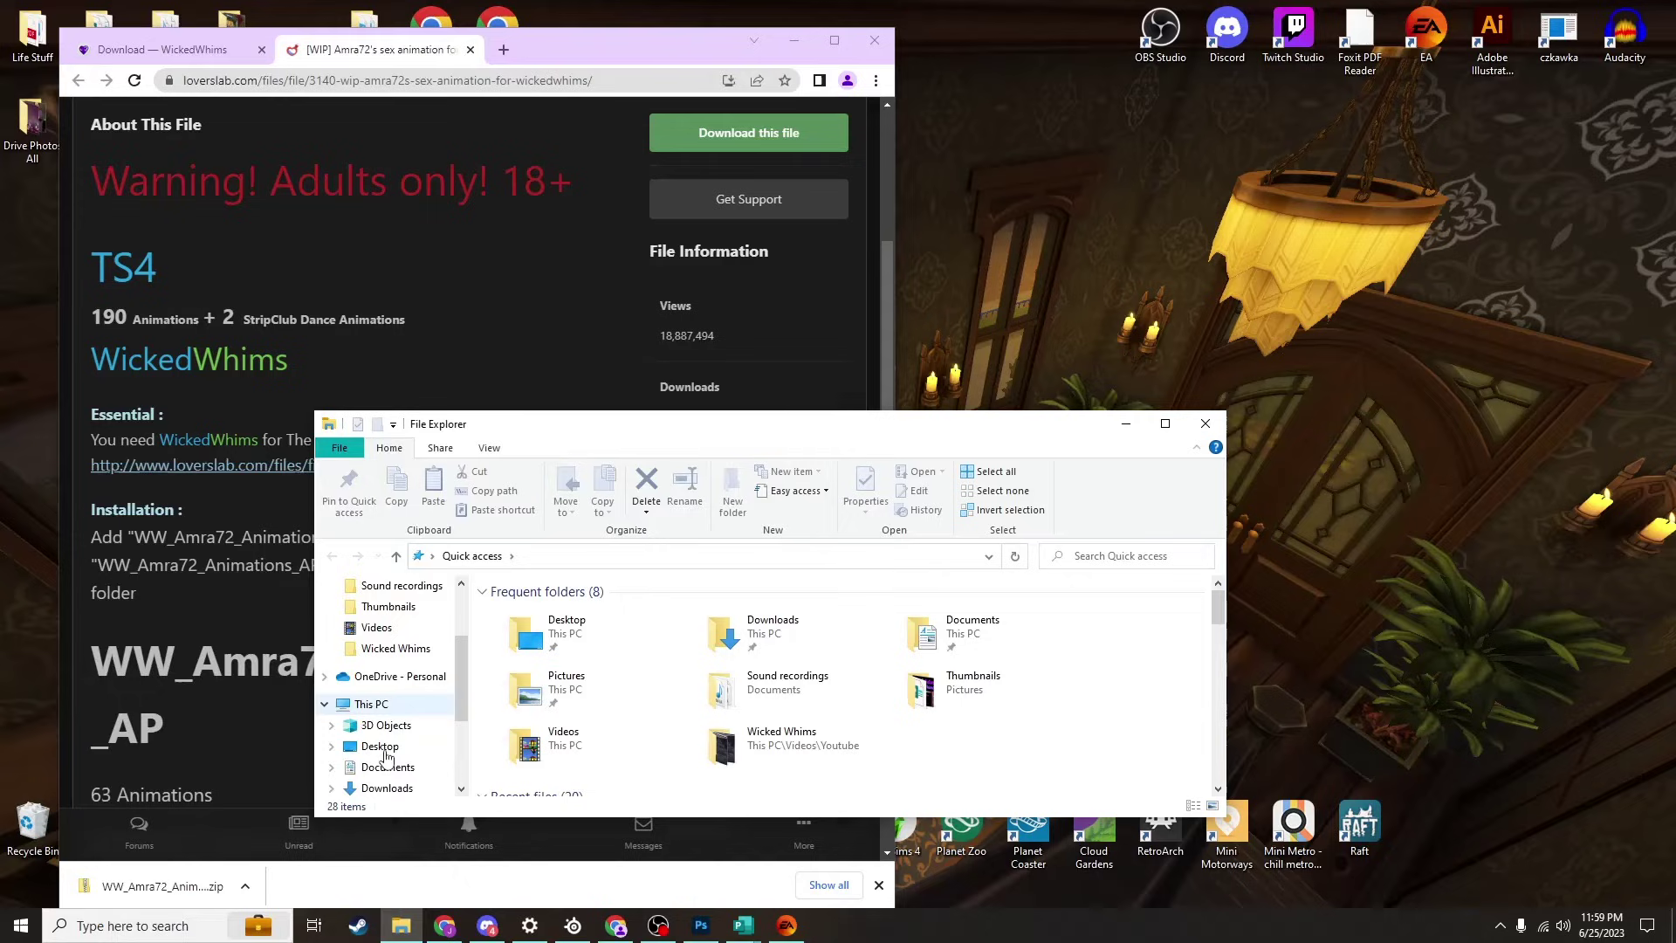
pyautogui.click(386, 768)
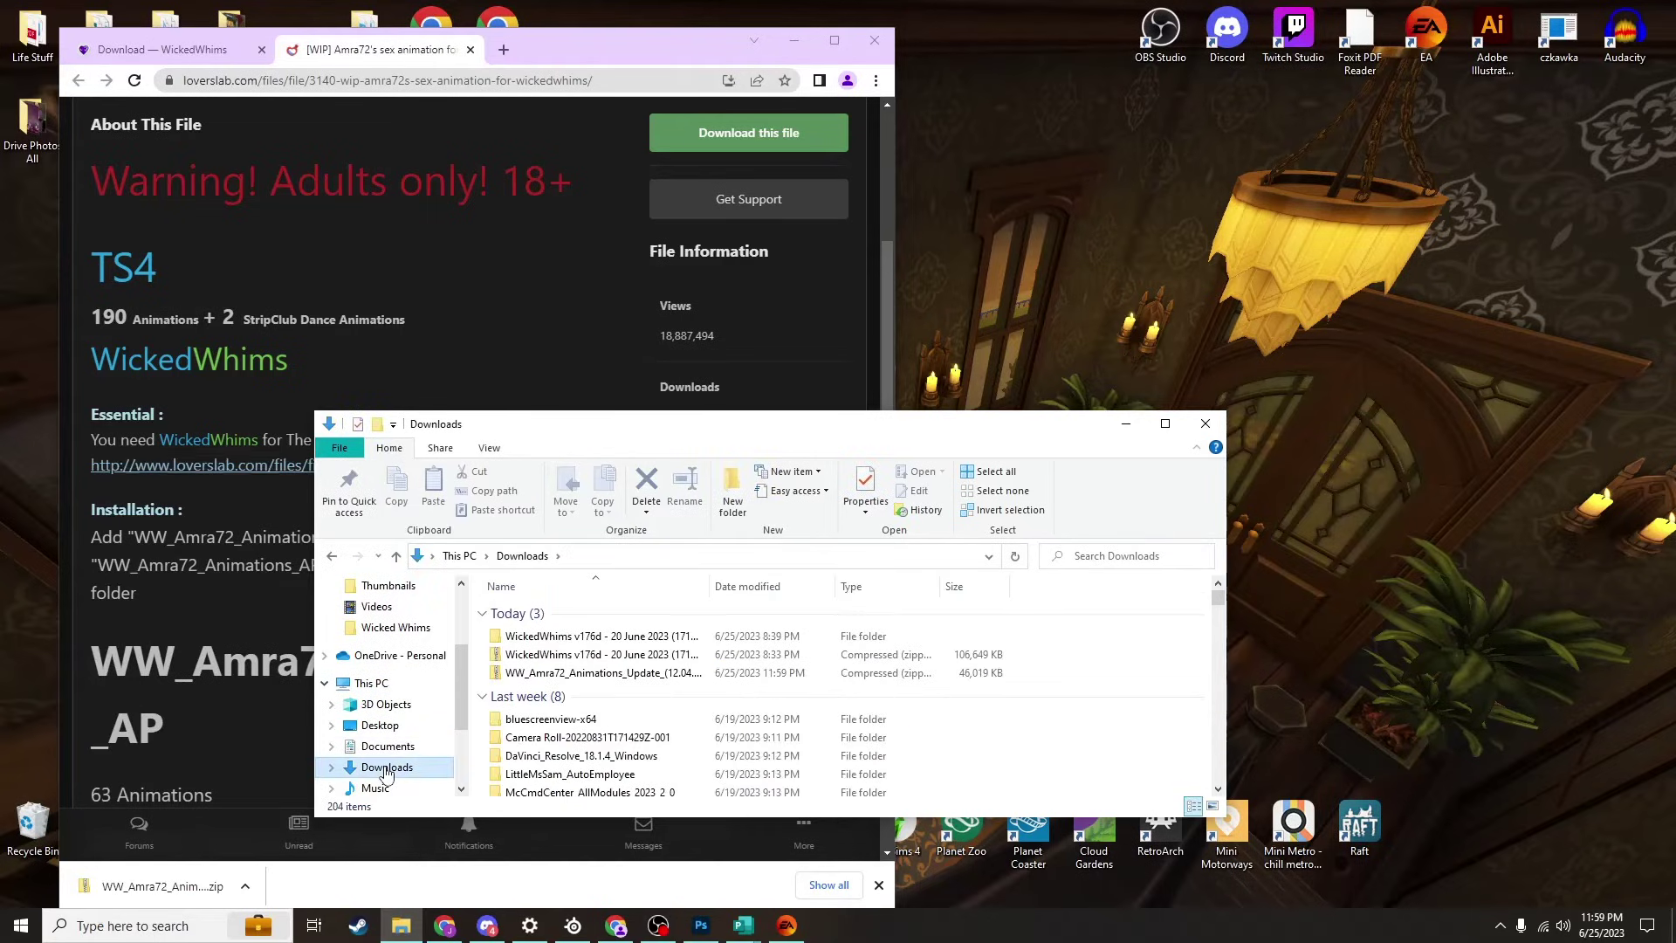
pyautogui.click(586, 677)
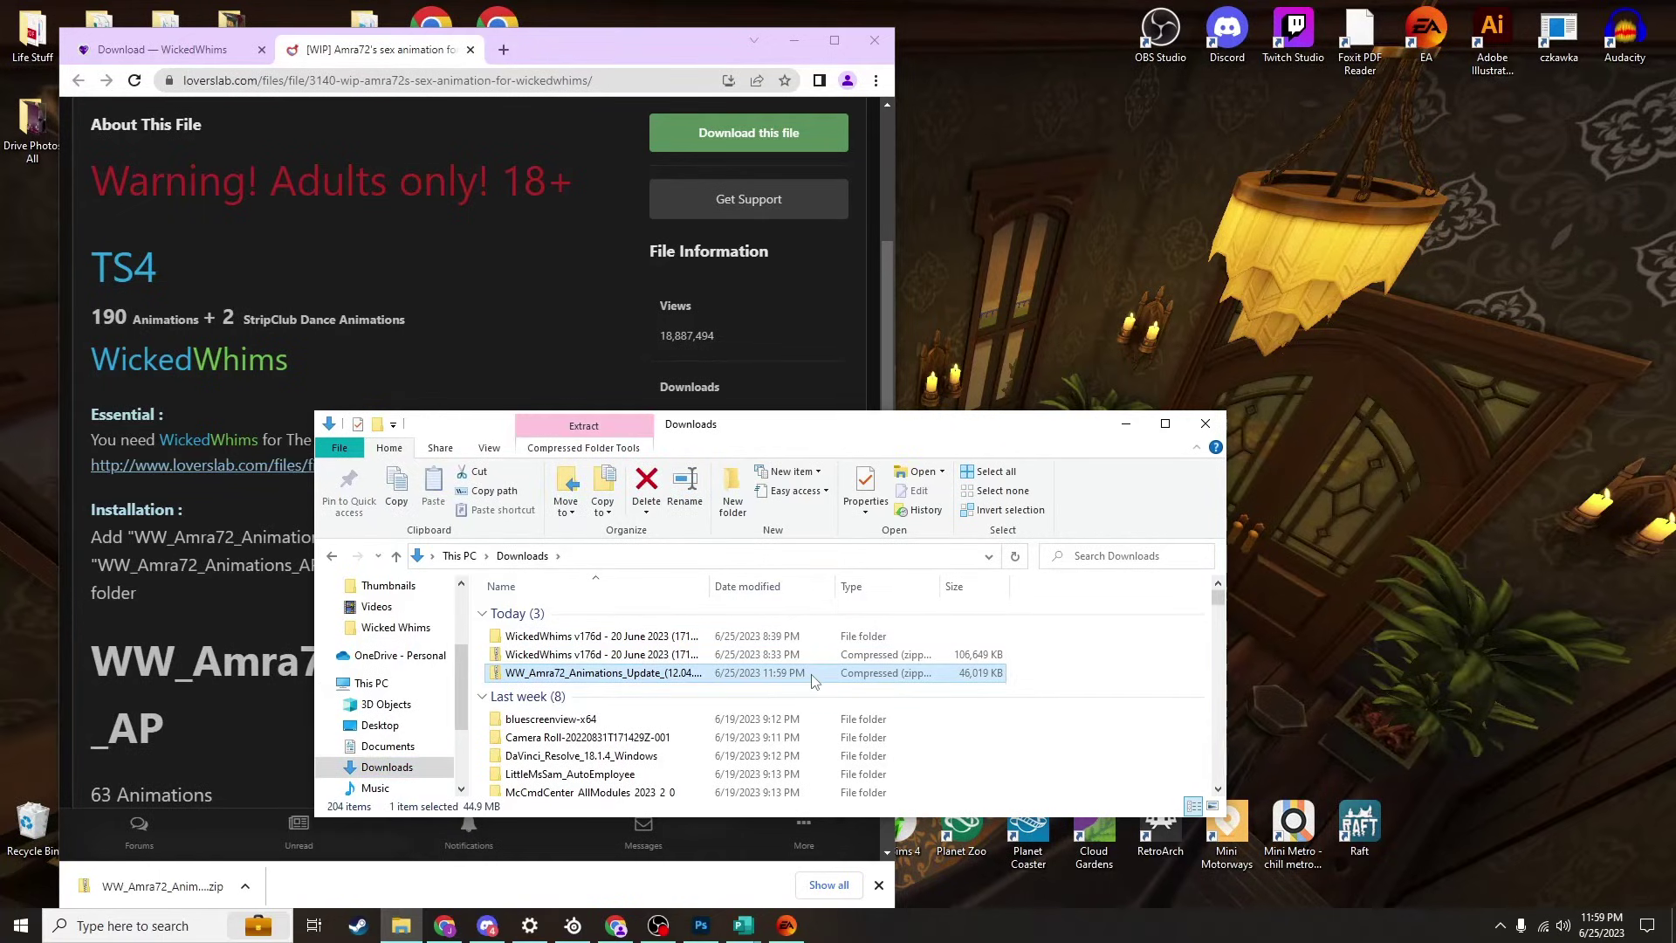
# Step: Extract the Amra72 zip into a WW_Amra72_Animations_Update_(12.04.2023) folder and select it
pyautogui.rightClick(733, 679)
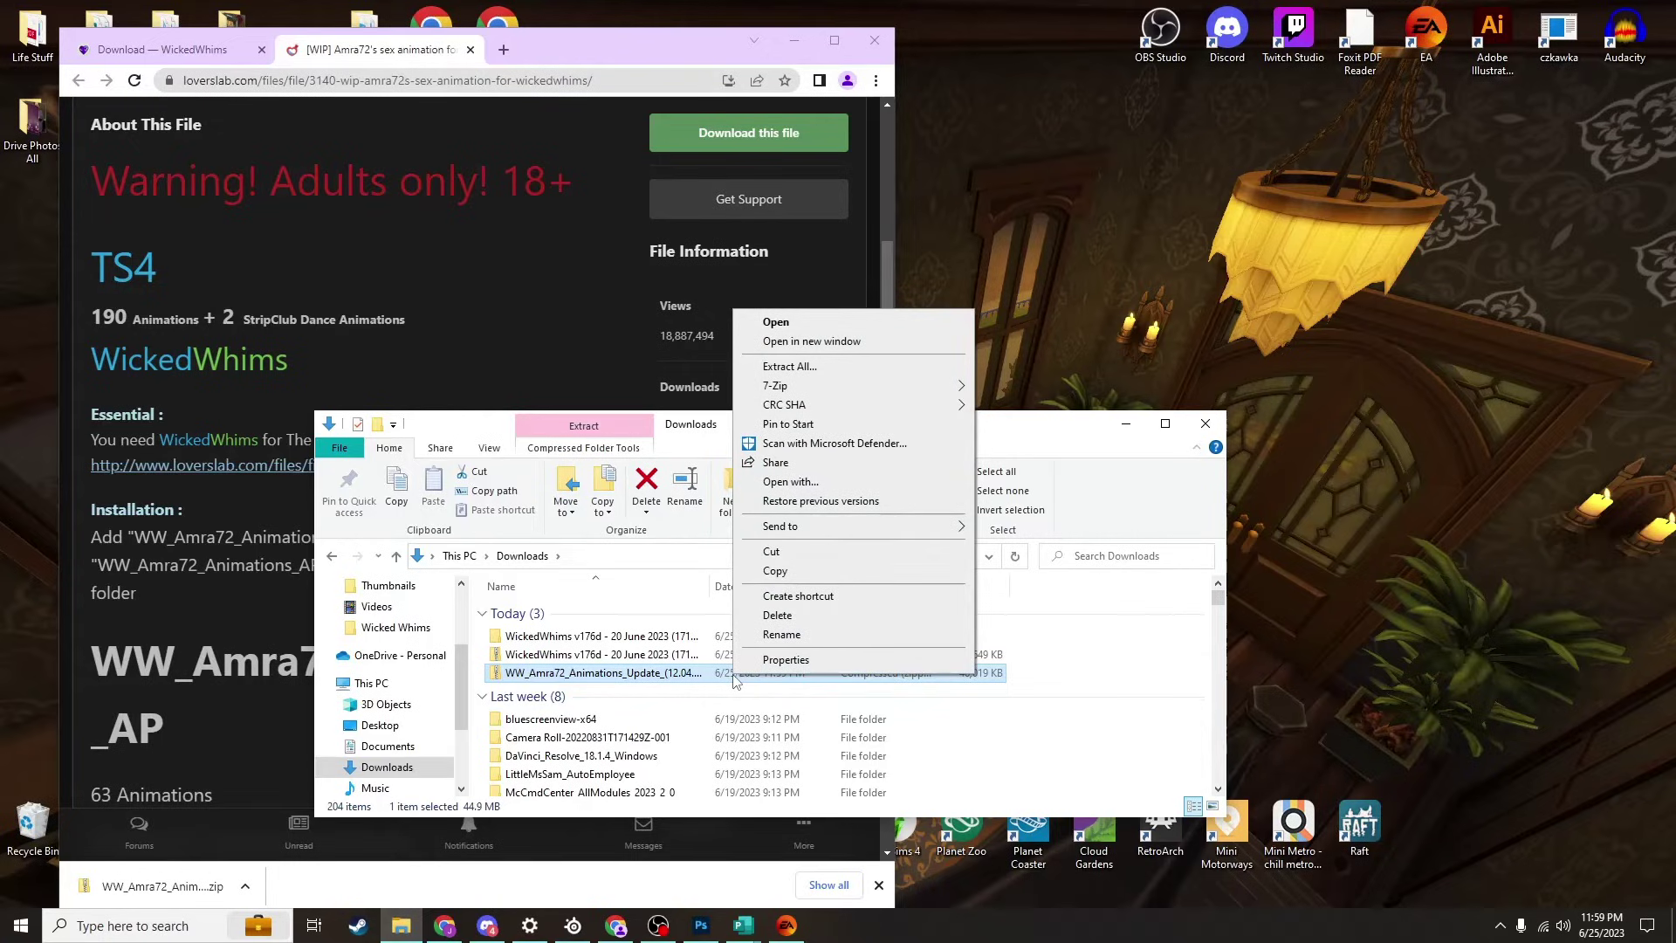
pyautogui.click(827, 374)
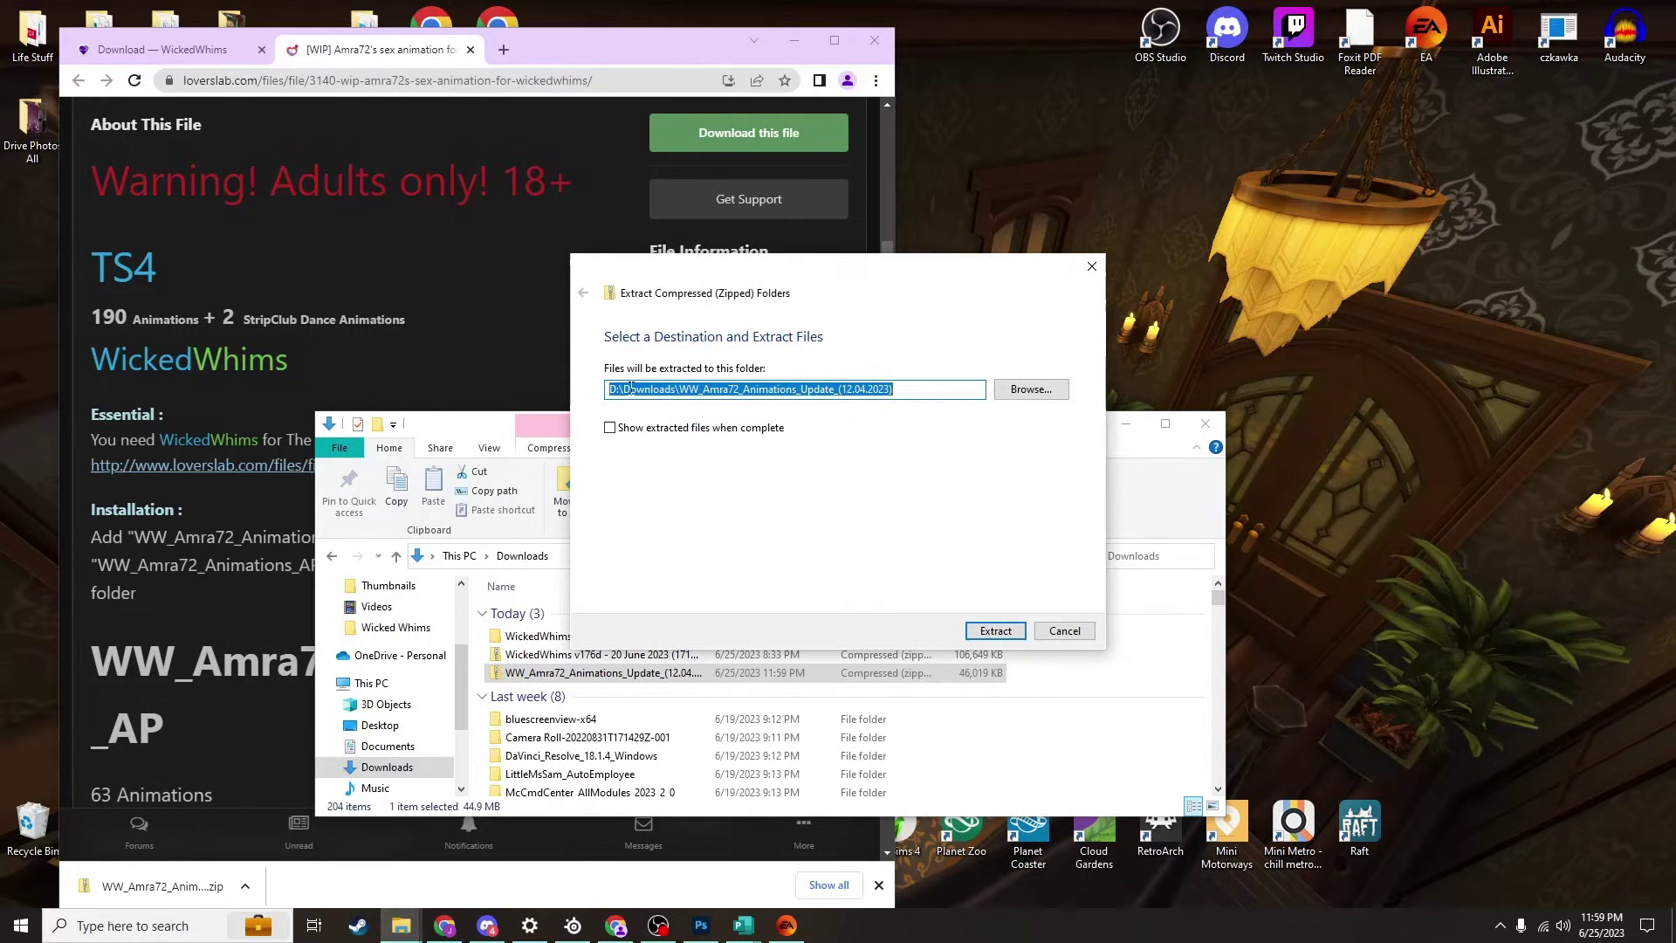
pyautogui.click(999, 632)
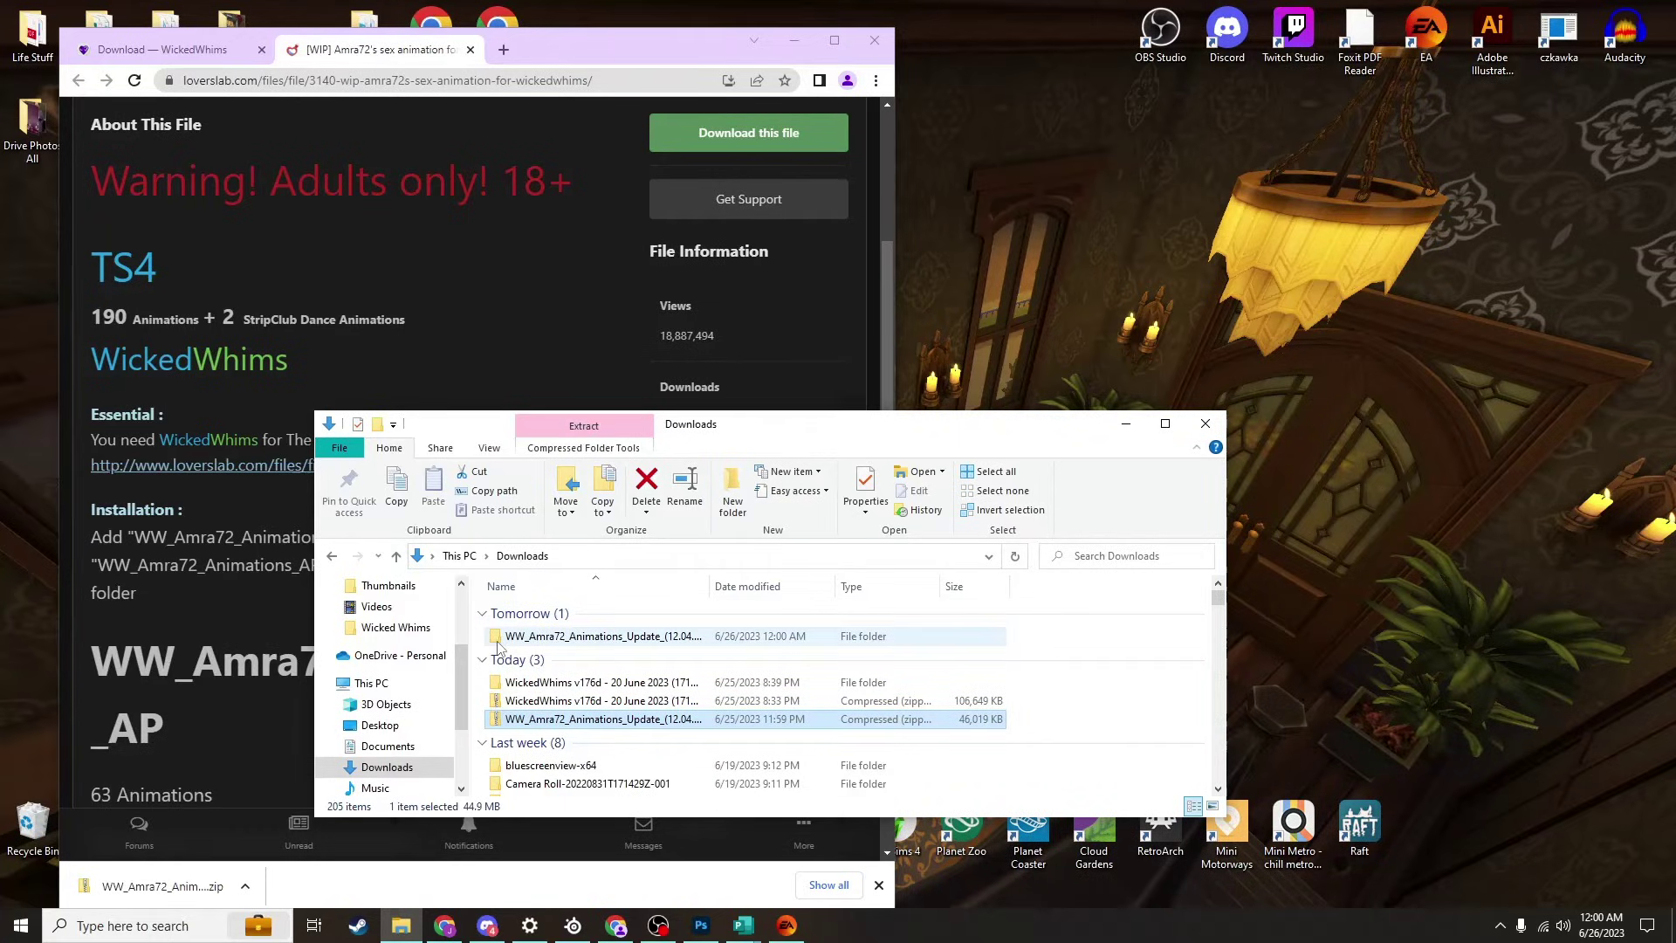
pyautogui.click(568, 638)
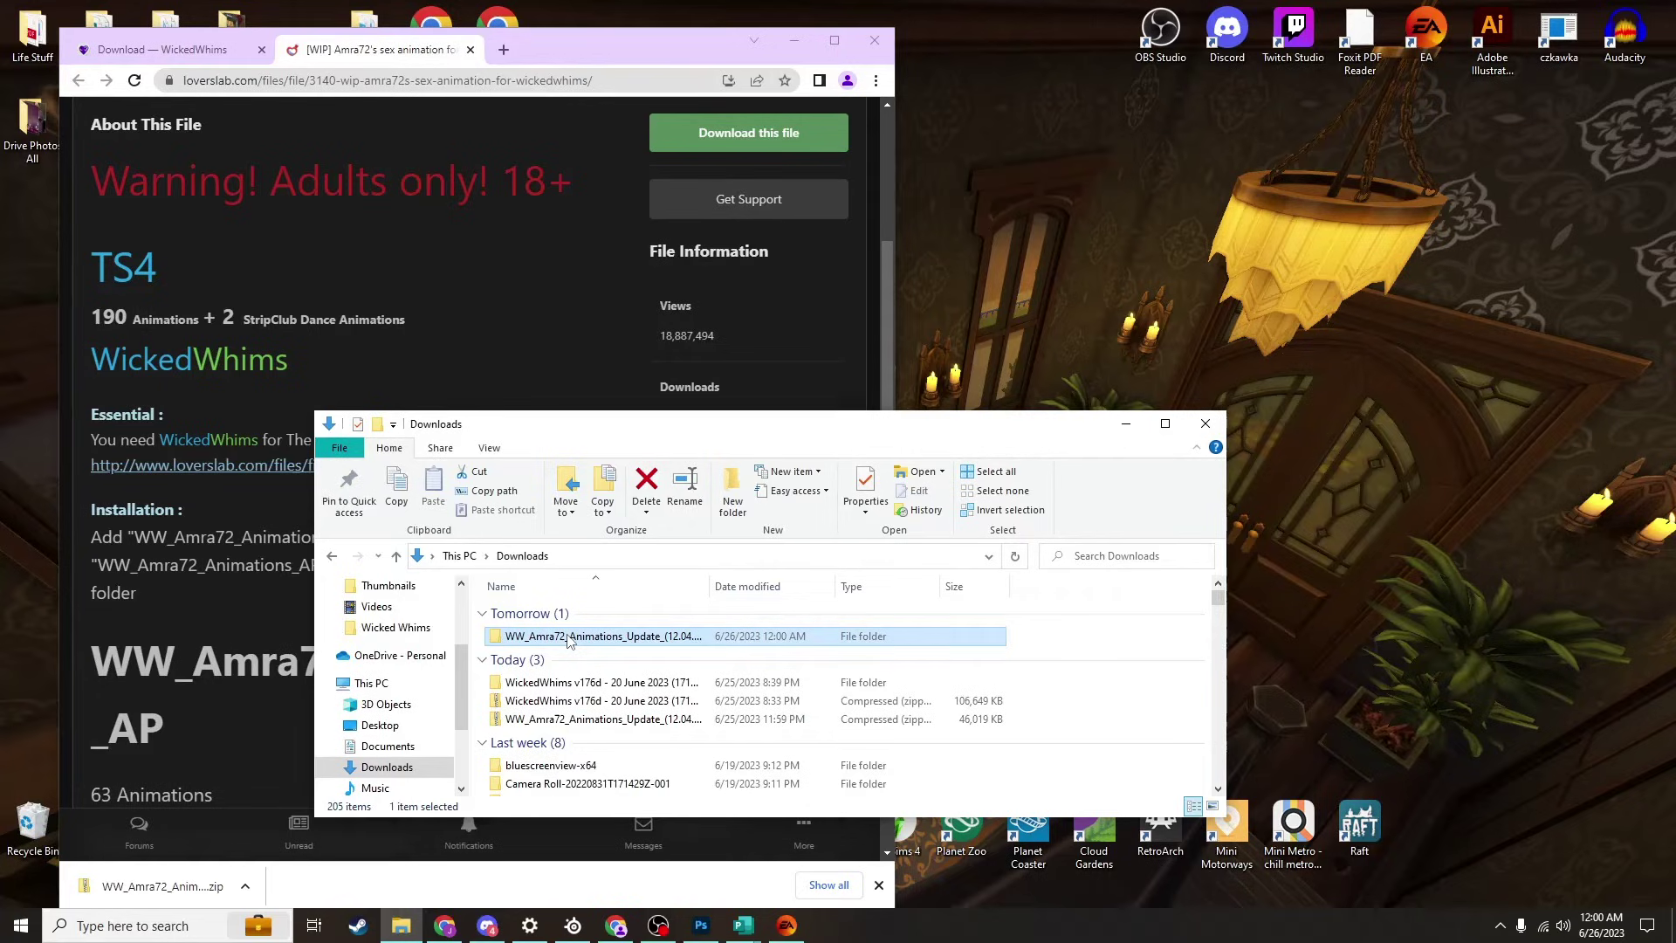
# Step: Copy the extracted WW_Amra72 folder and navigate to Documents\Electronic Arts\The Sims 4
pyautogui.hotkey('ctrl', 'c')
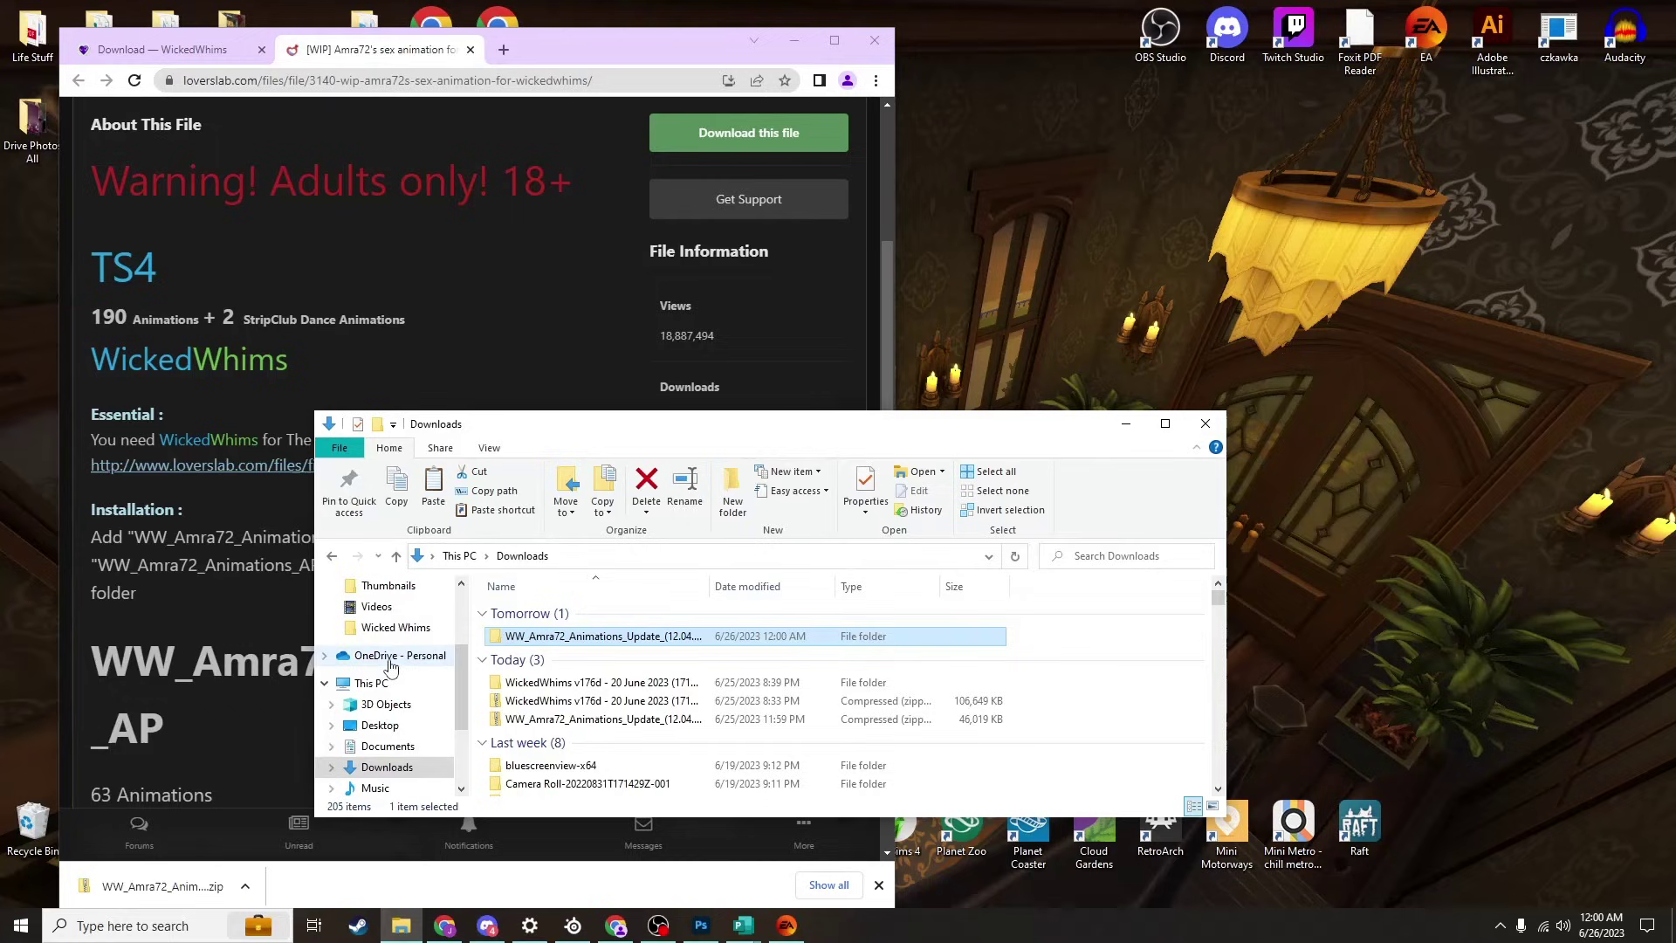
pyautogui.scroll(-3, 390, 667)
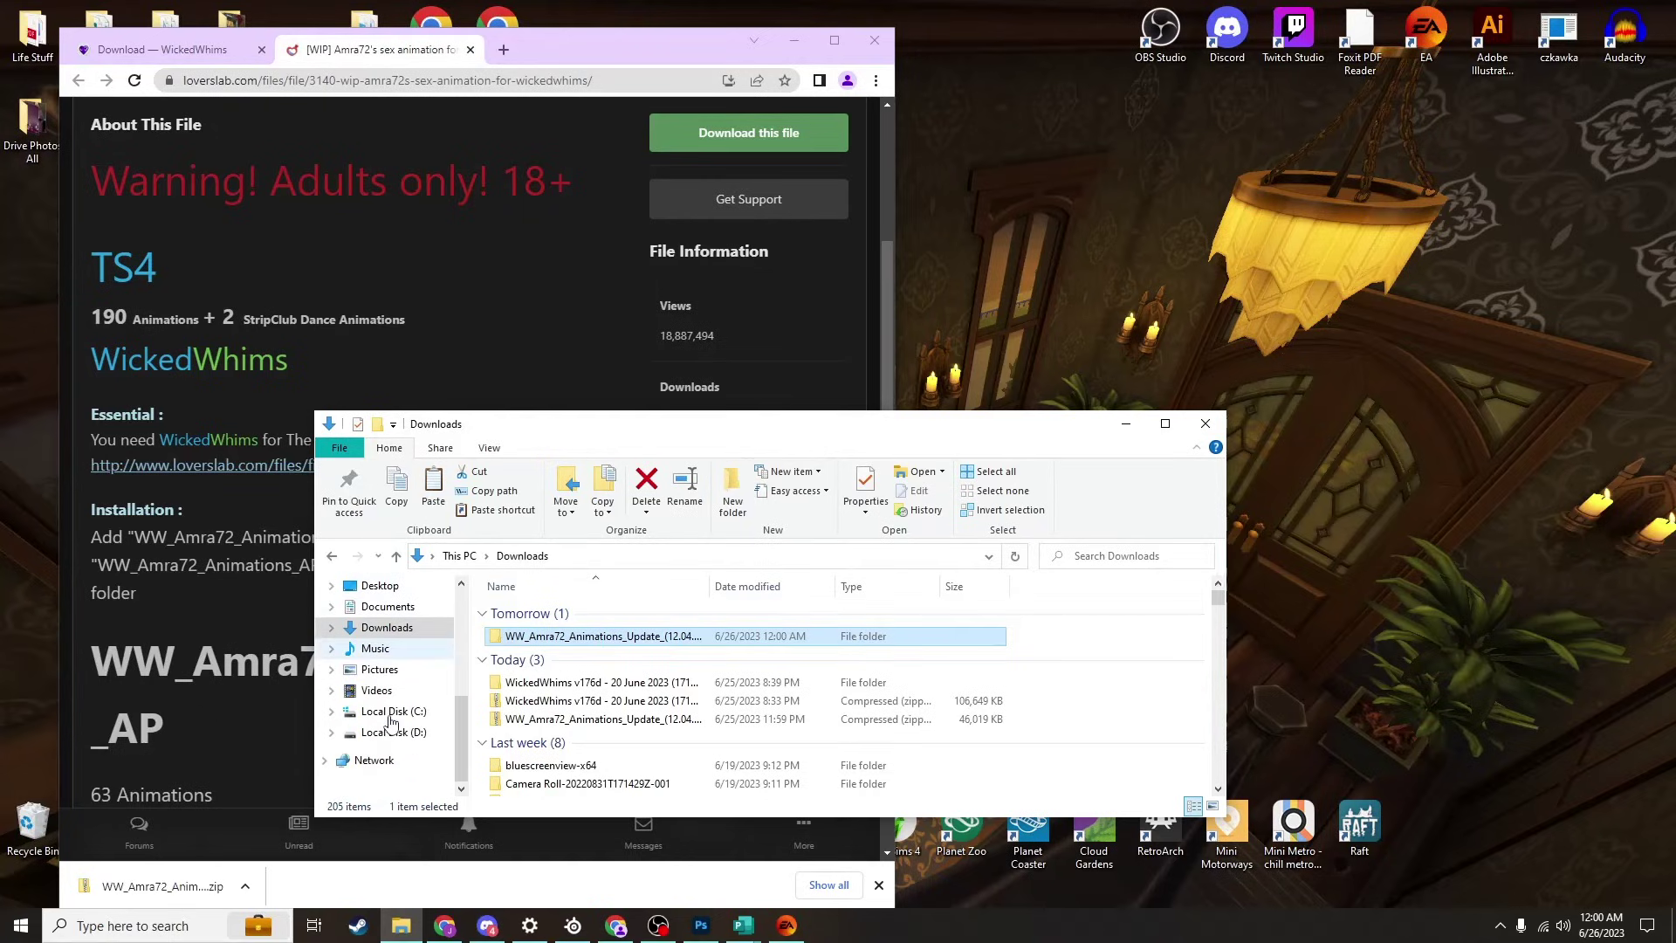
pyautogui.click(388, 607)
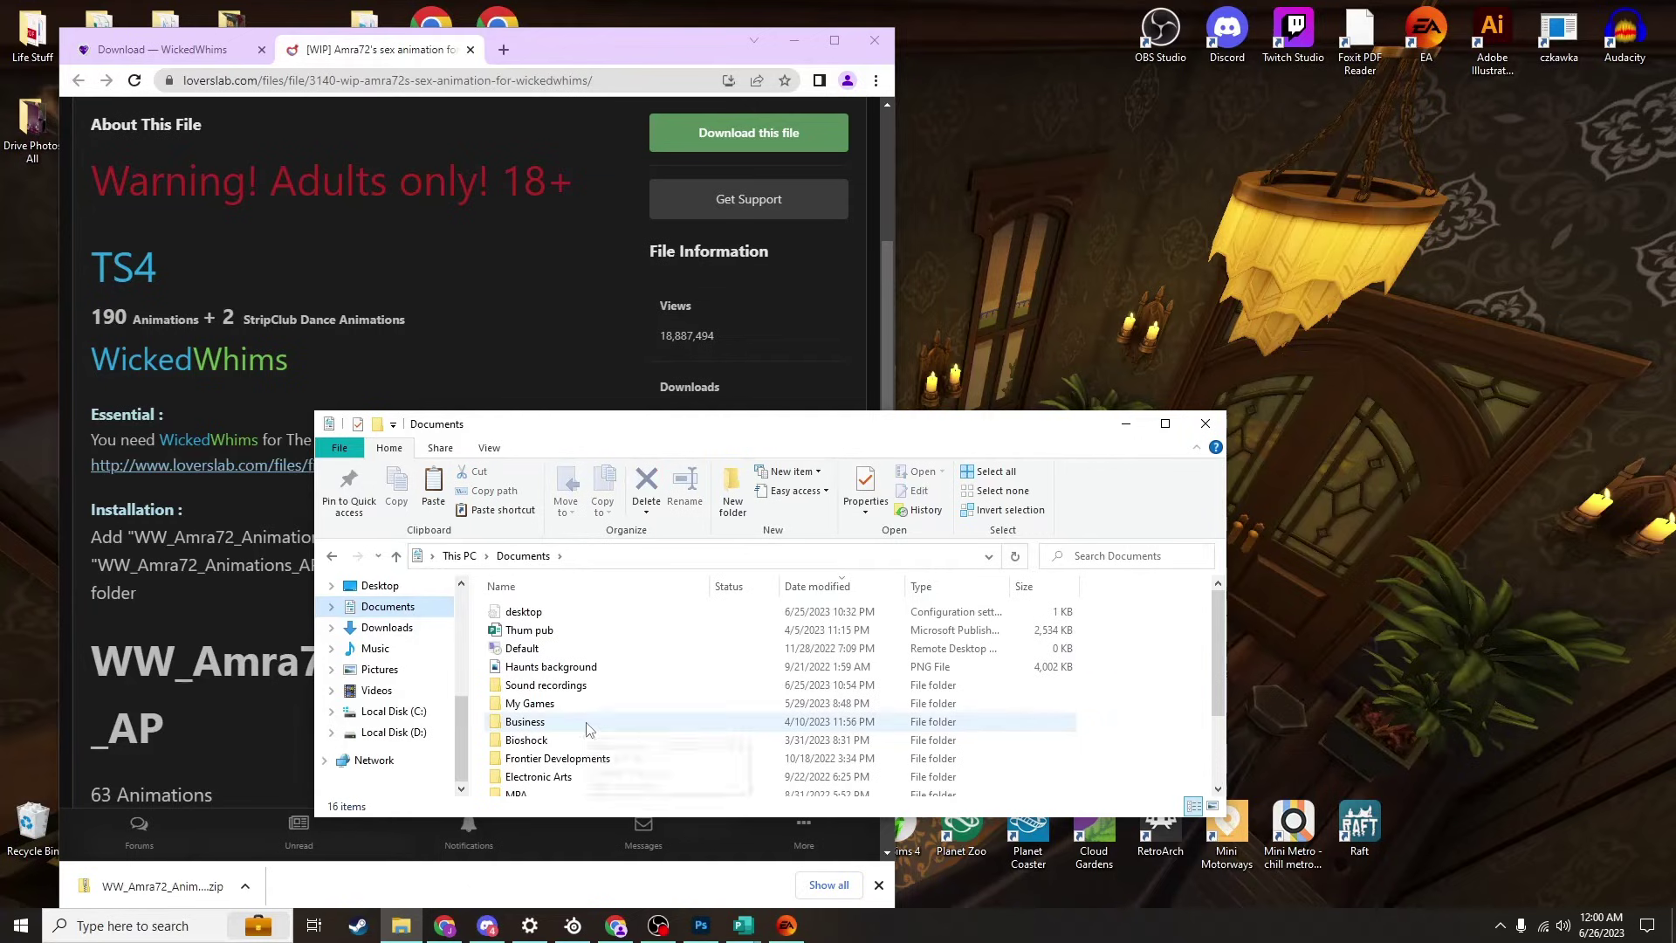
pyautogui.scroll(-1, 569, 732)
pyautogui.doubleClick(567, 733)
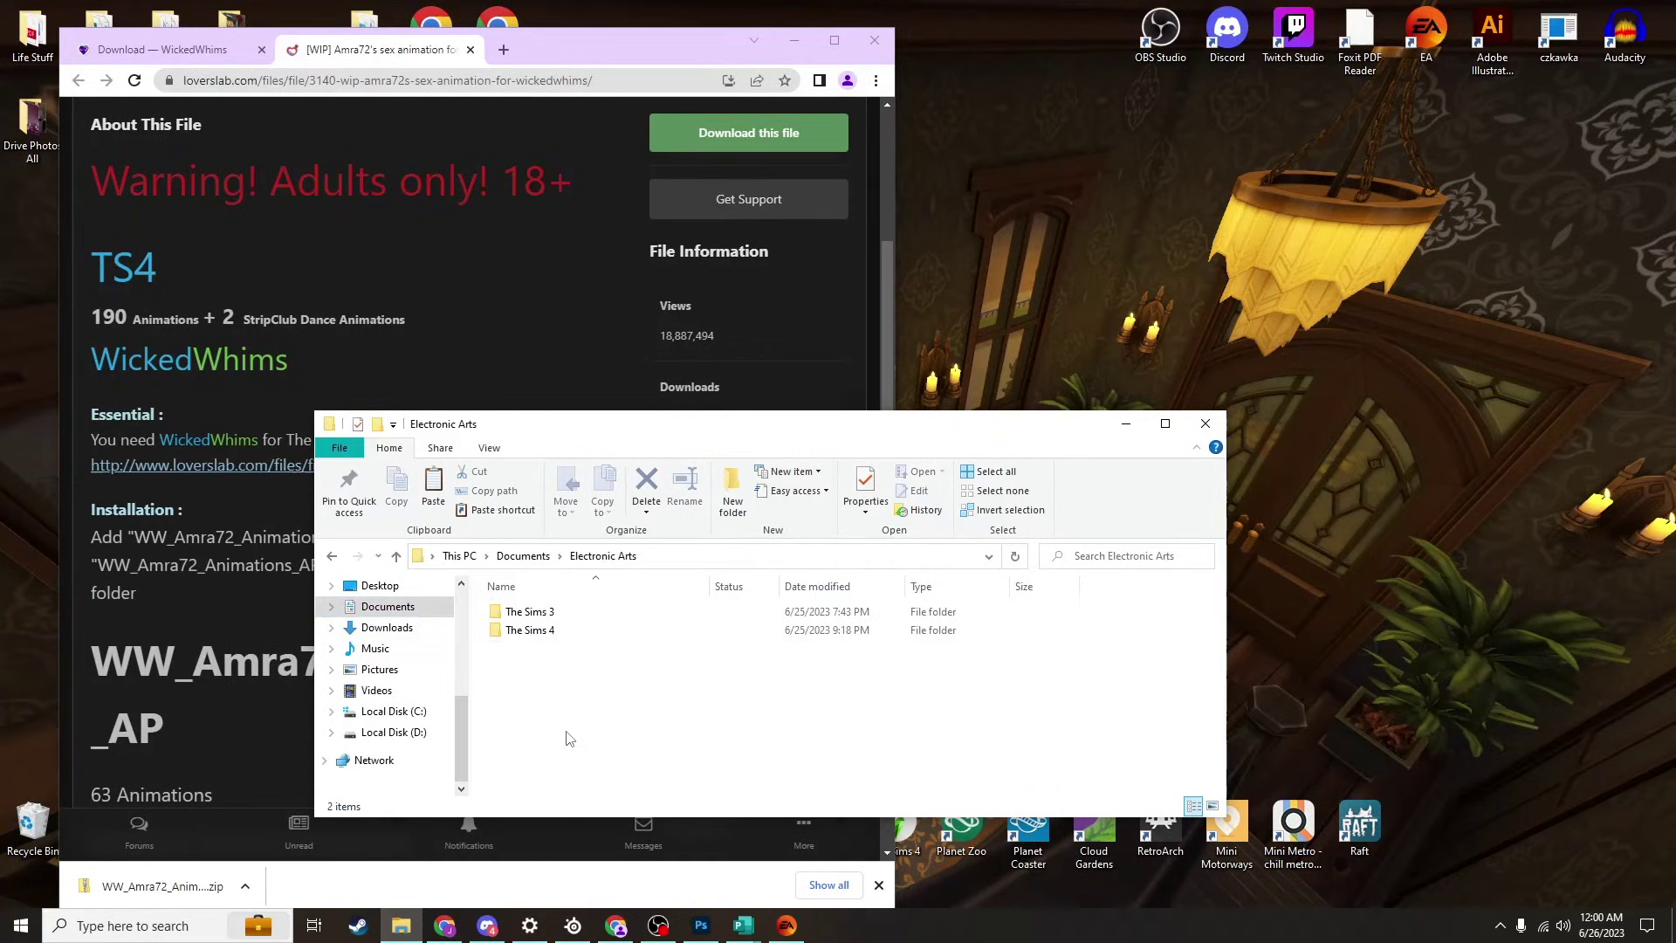
pyautogui.doubleClick(534, 631)
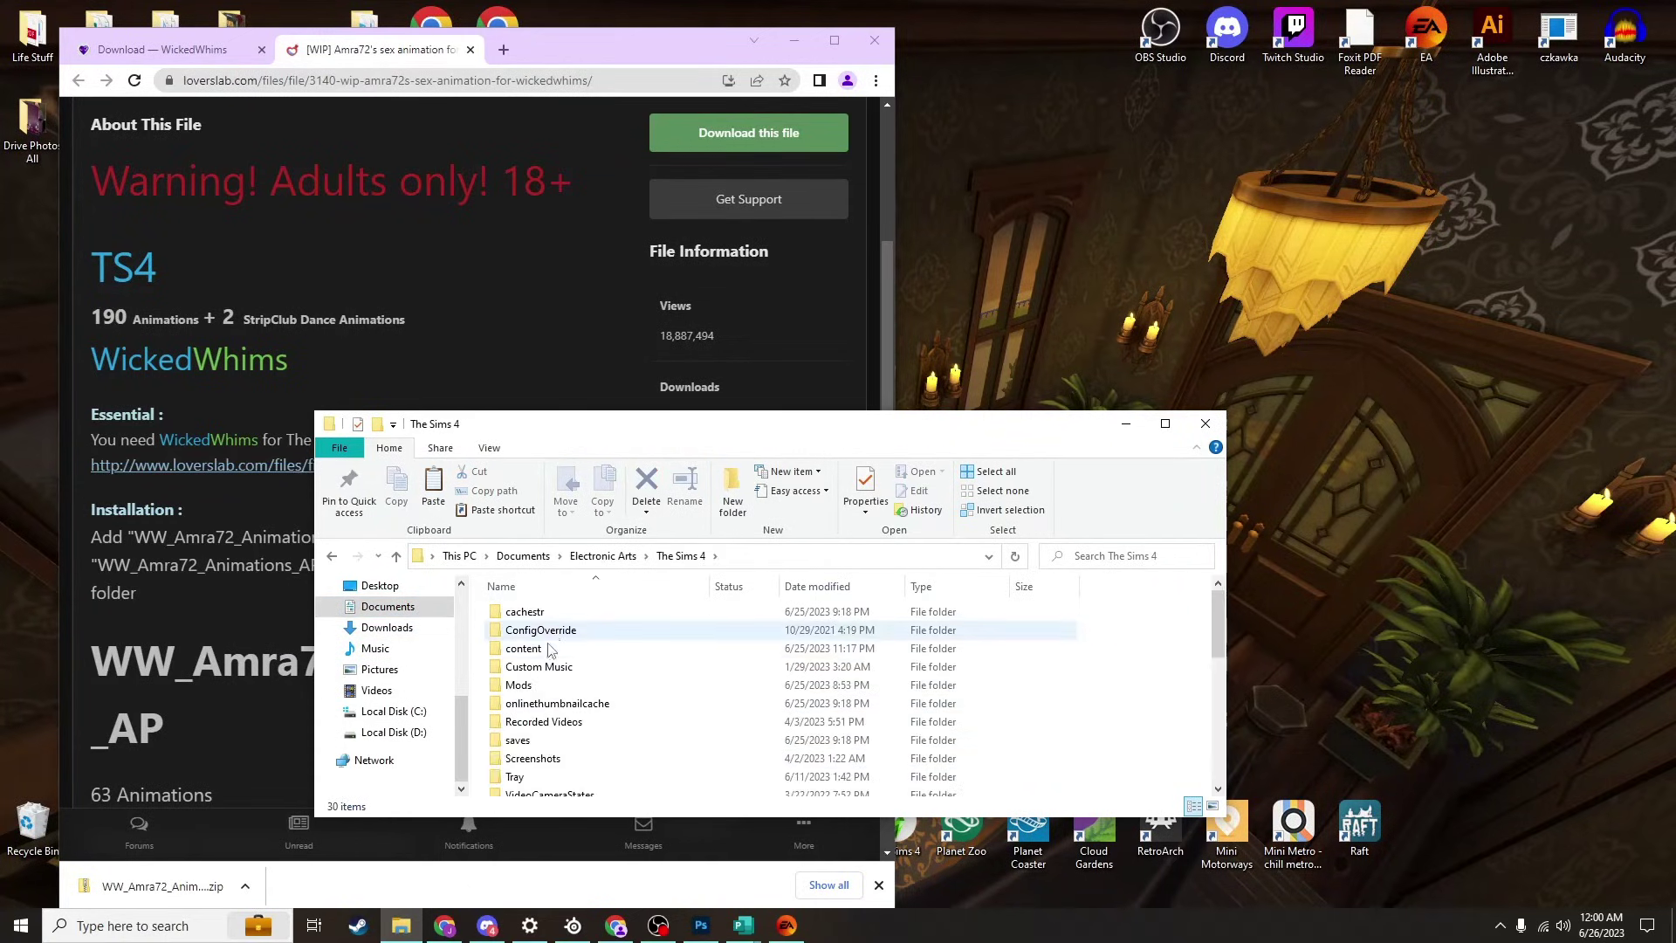
pyautogui.scroll(-1, 549, 731)
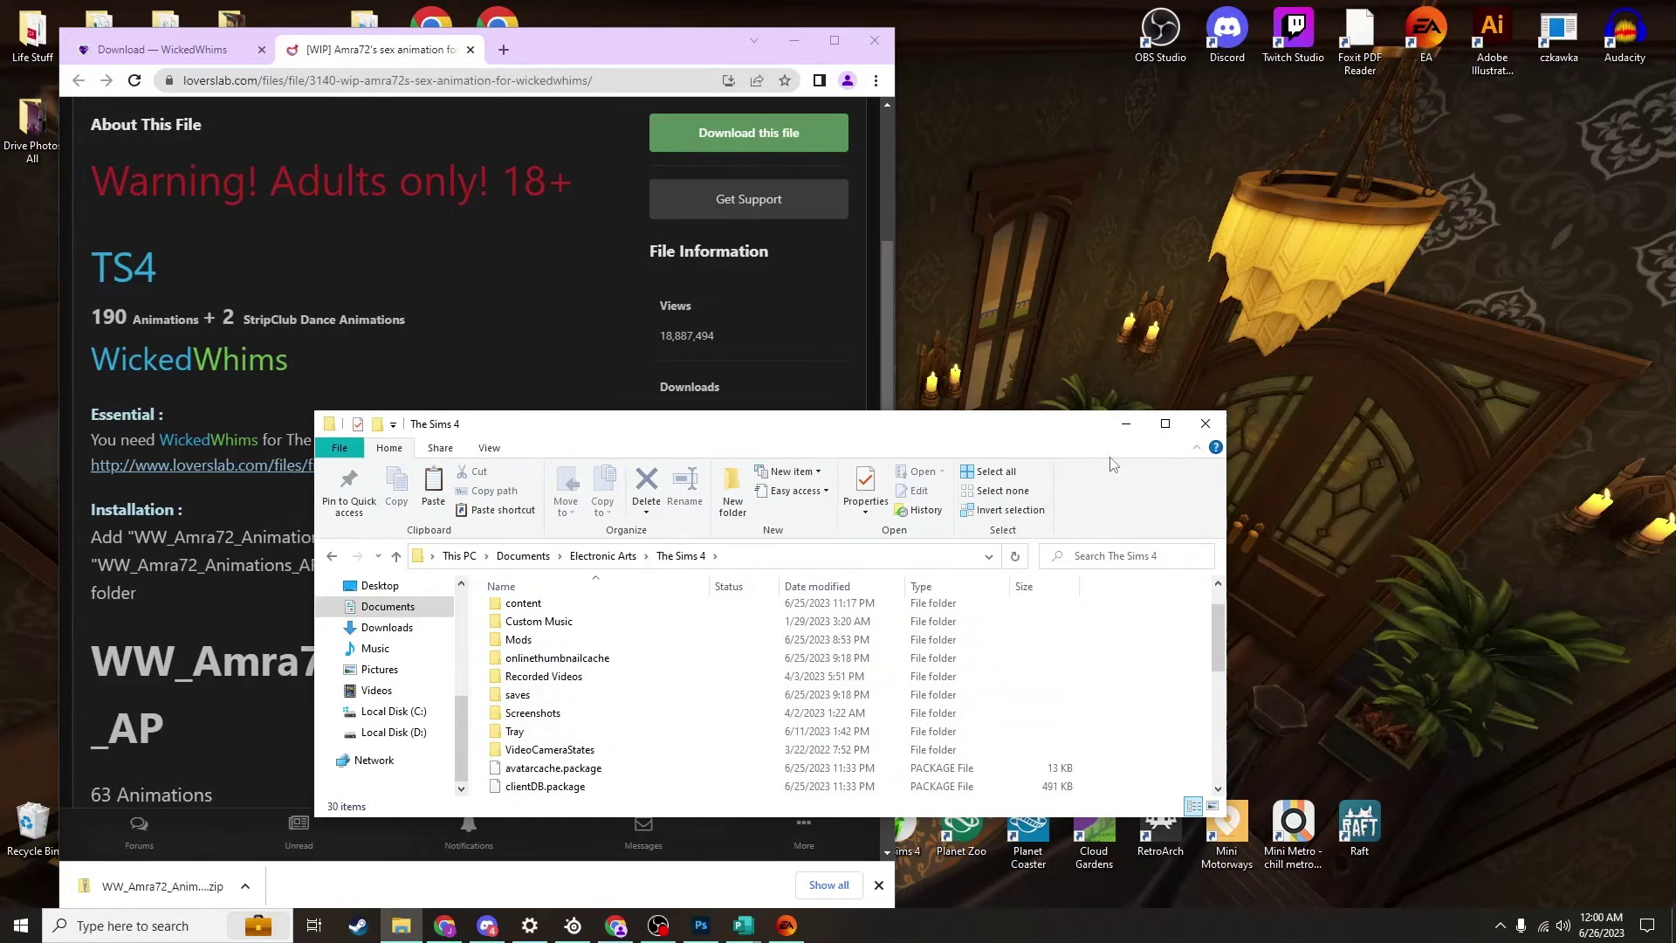
pyautogui.moveTo(1073, 411); pyautogui.dragTo(1050, 230)
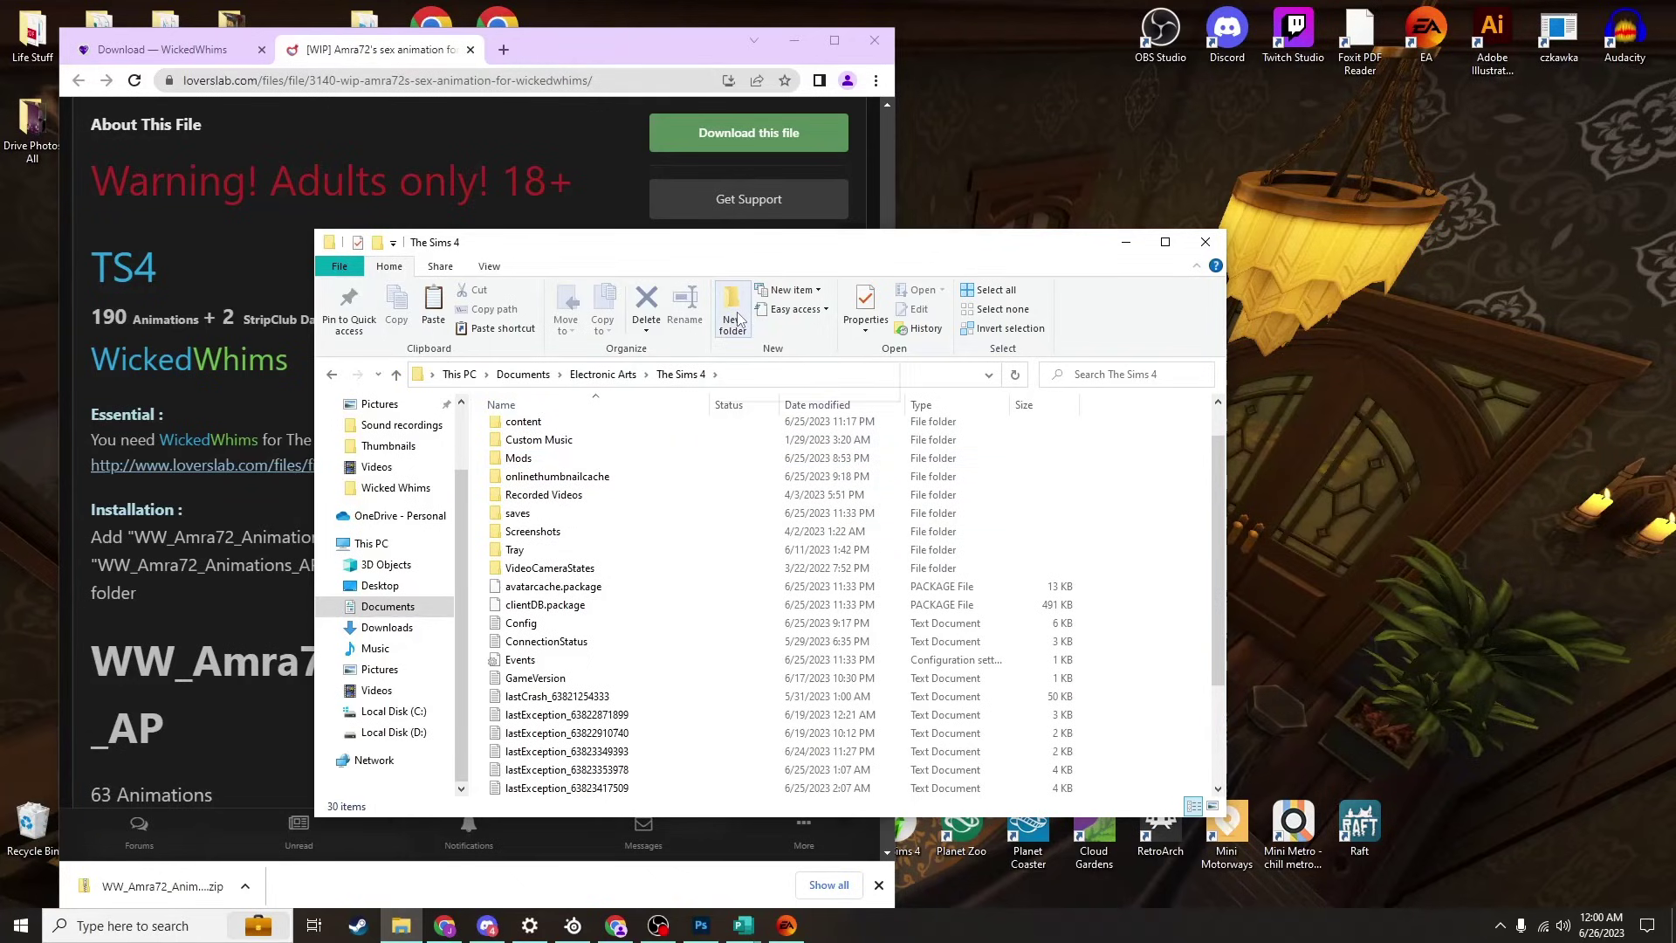
# Step: Paste the 46.5 MB WW_Amra72 folder into the Mods folder, bringing it to 78 items
pyautogui.doubleClick(517, 460)
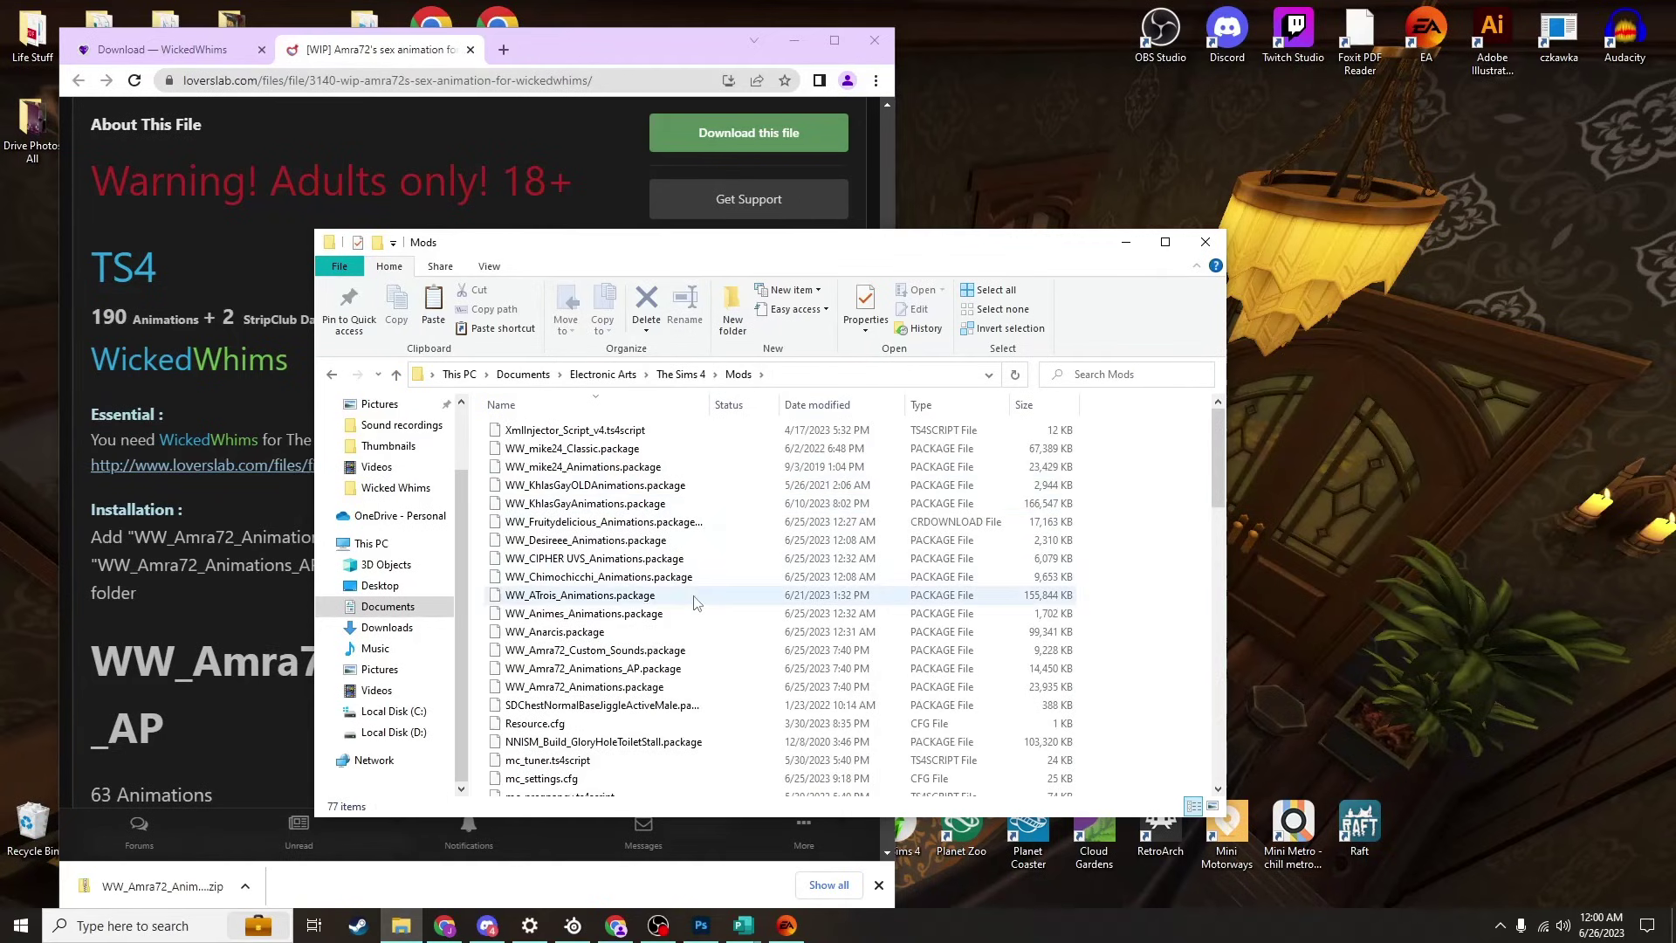
pyautogui.scroll(-1, 599, 659)
pyautogui.scroll(-18, 598, 659)
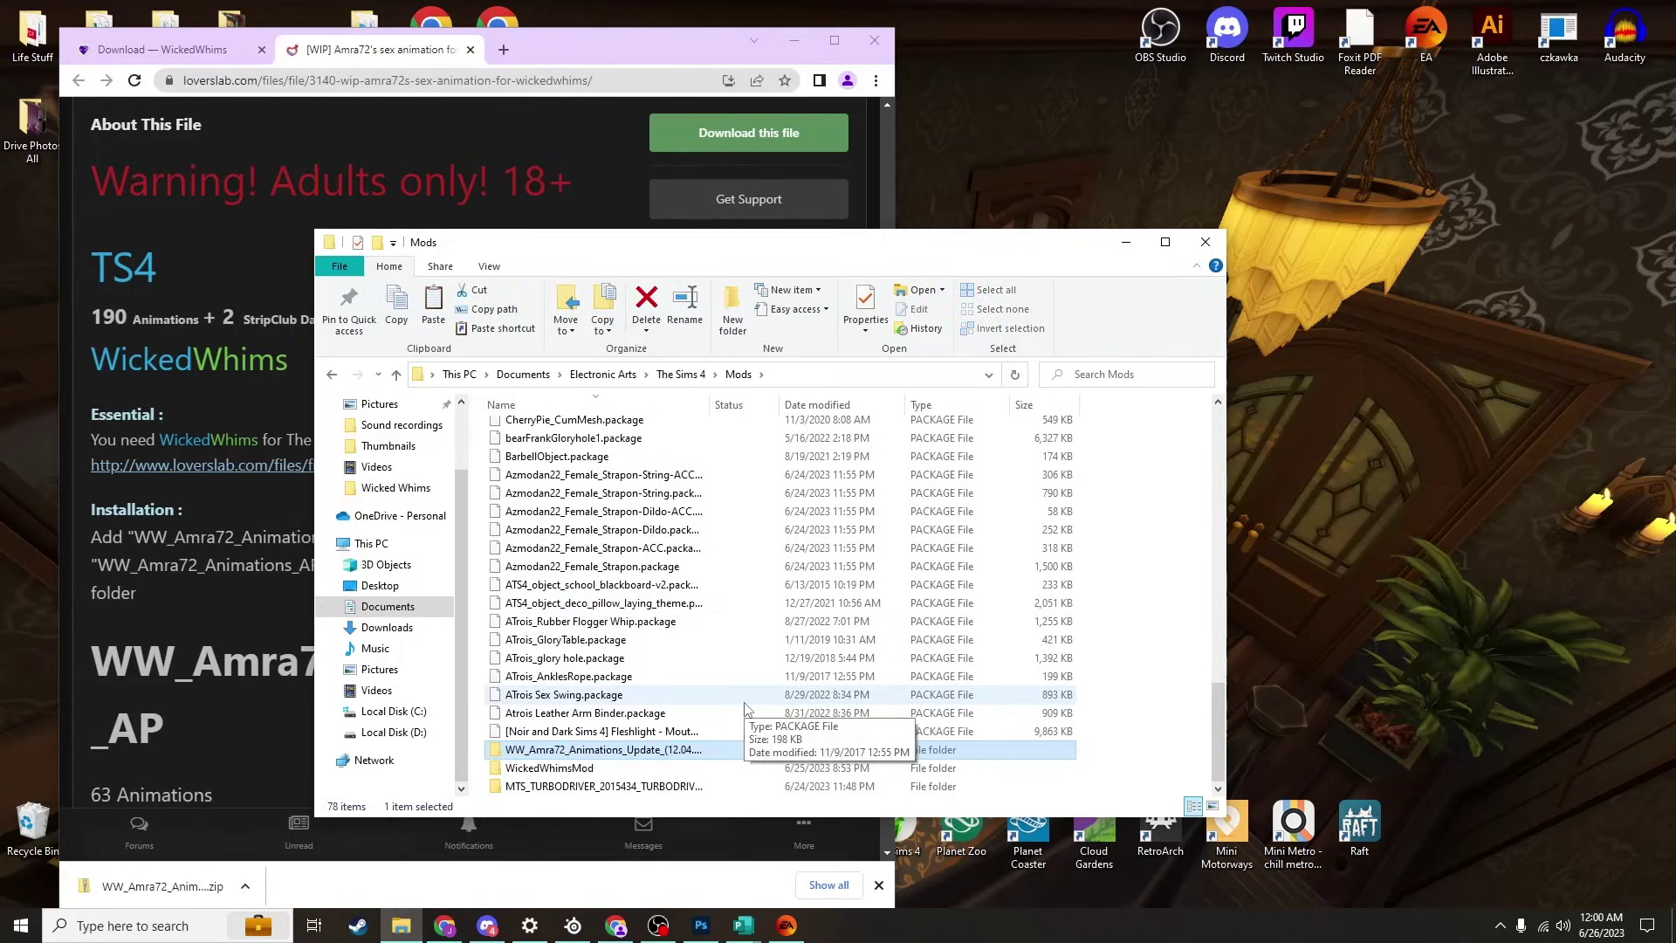
pyautogui.click(661, 752)
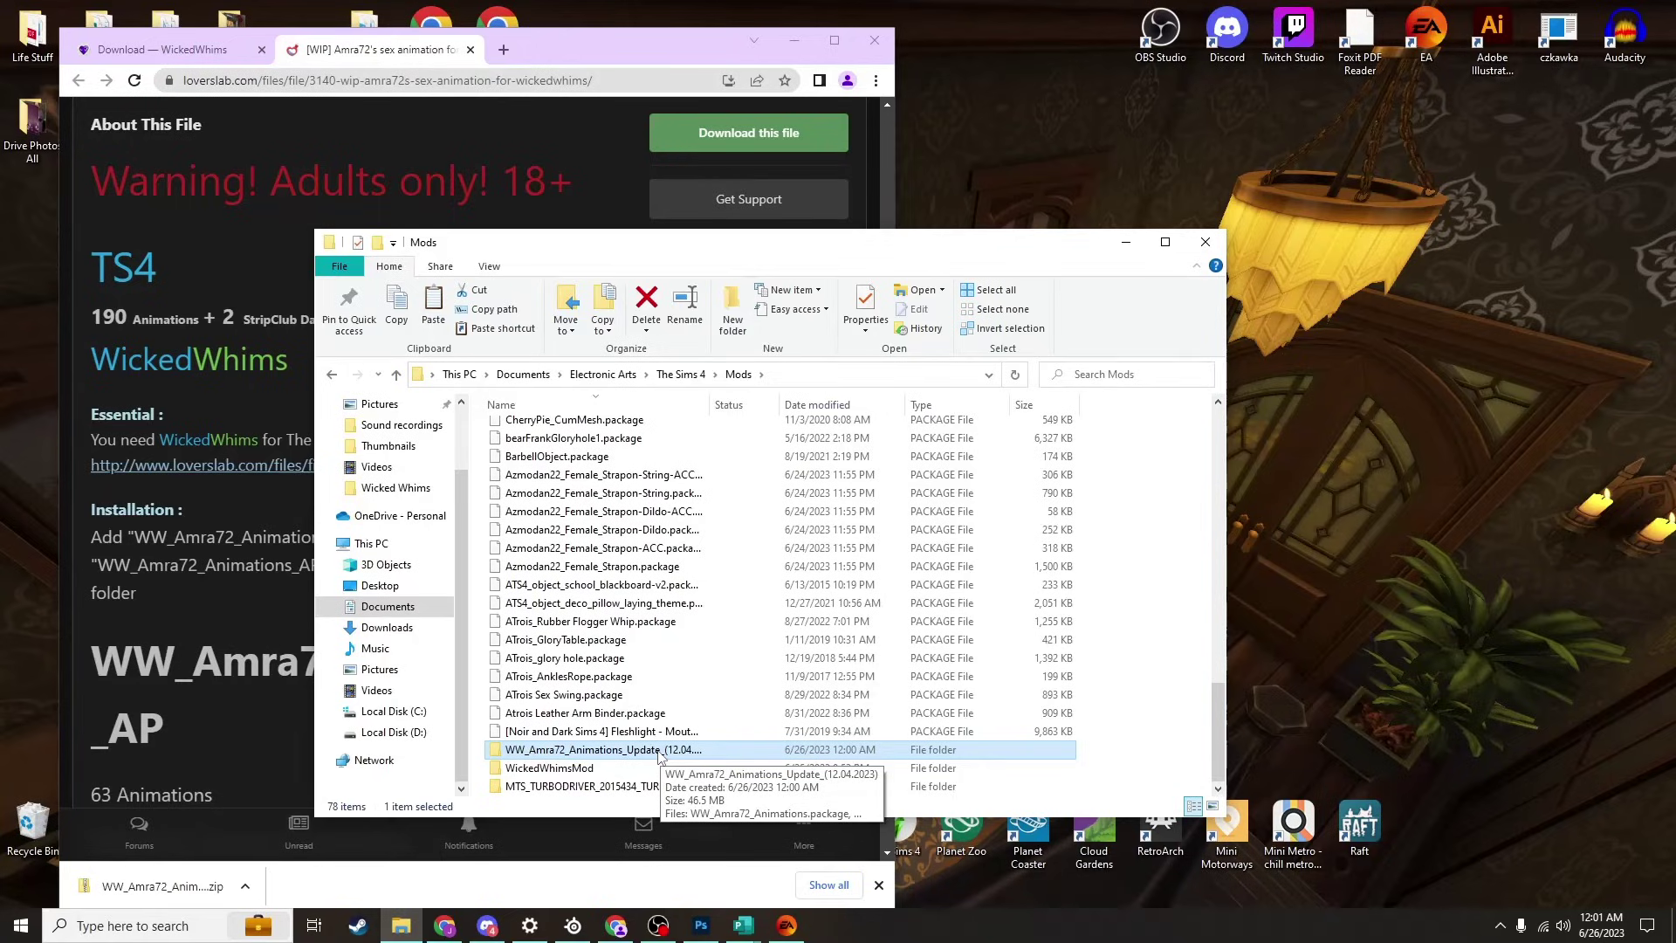
# Step: Delete the text document inside the copied WW_Amra72 folder, keeping the three .package files
pyautogui.doubleClick(659, 752)
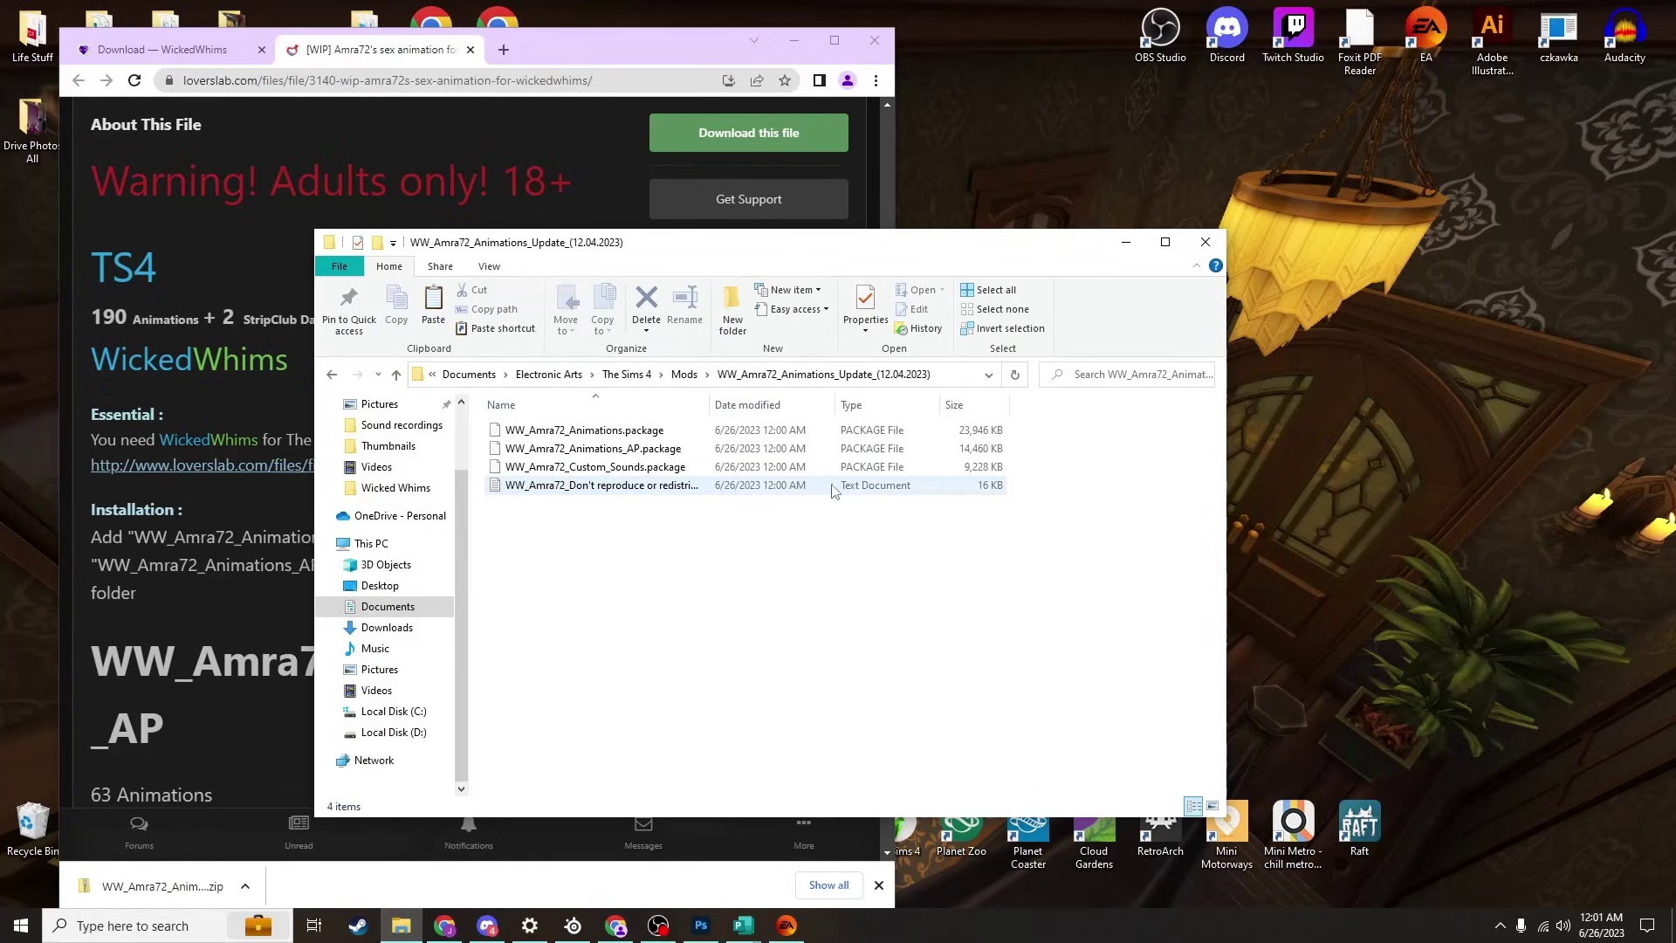
pyautogui.click(753, 491)
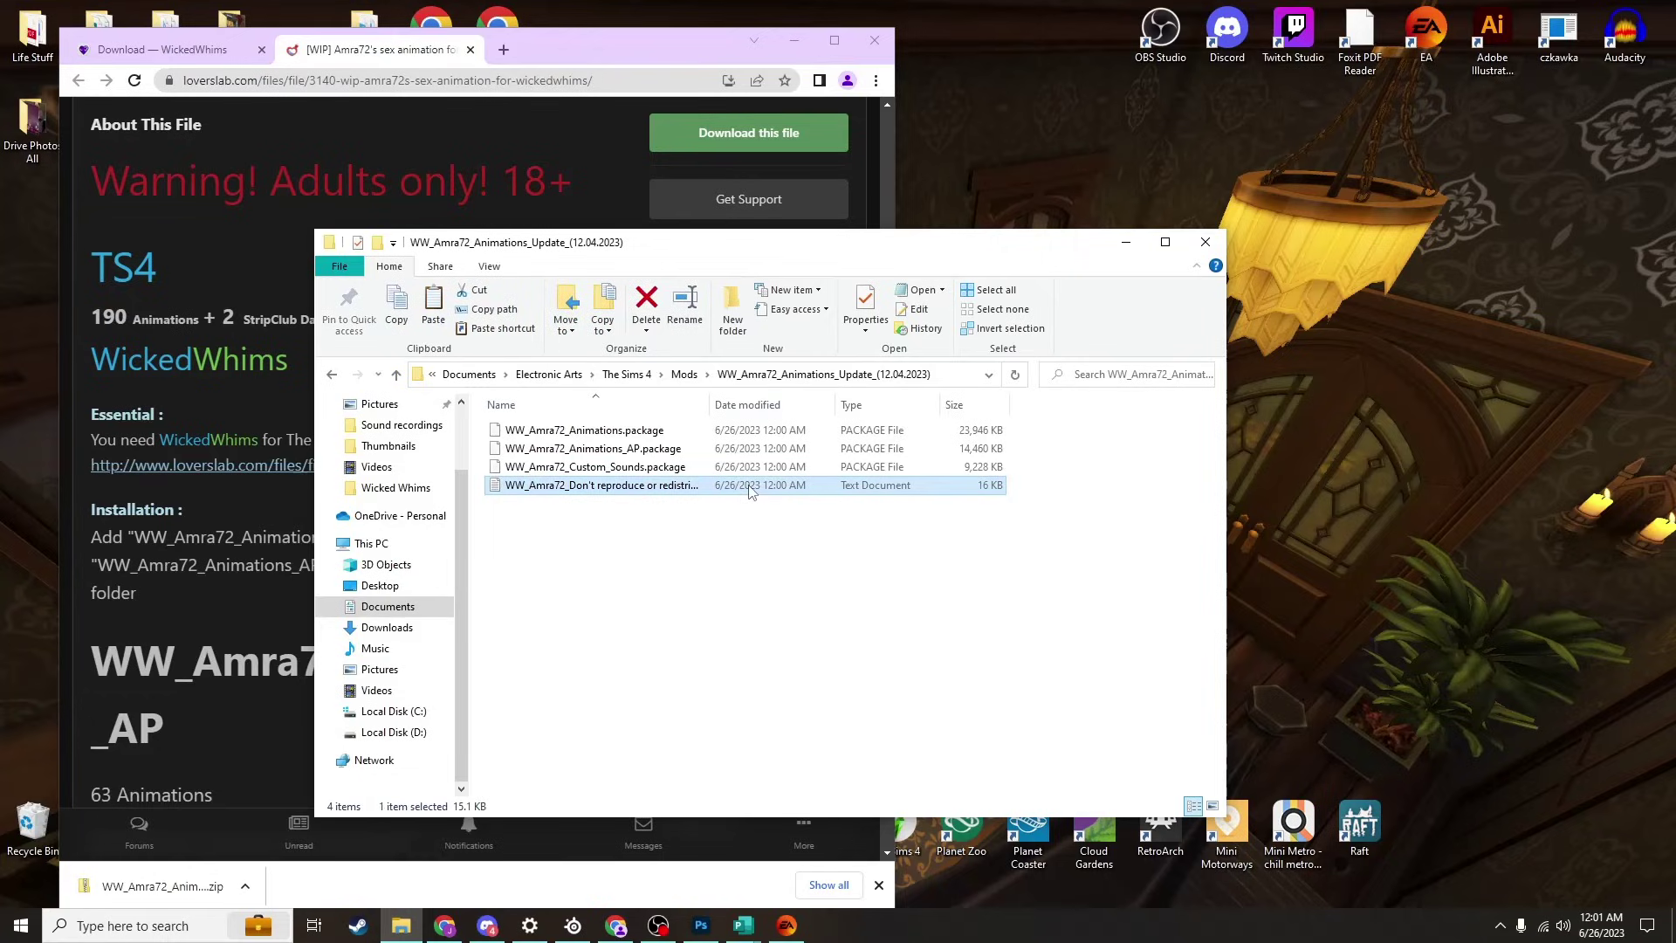
pyautogui.press('Delete')
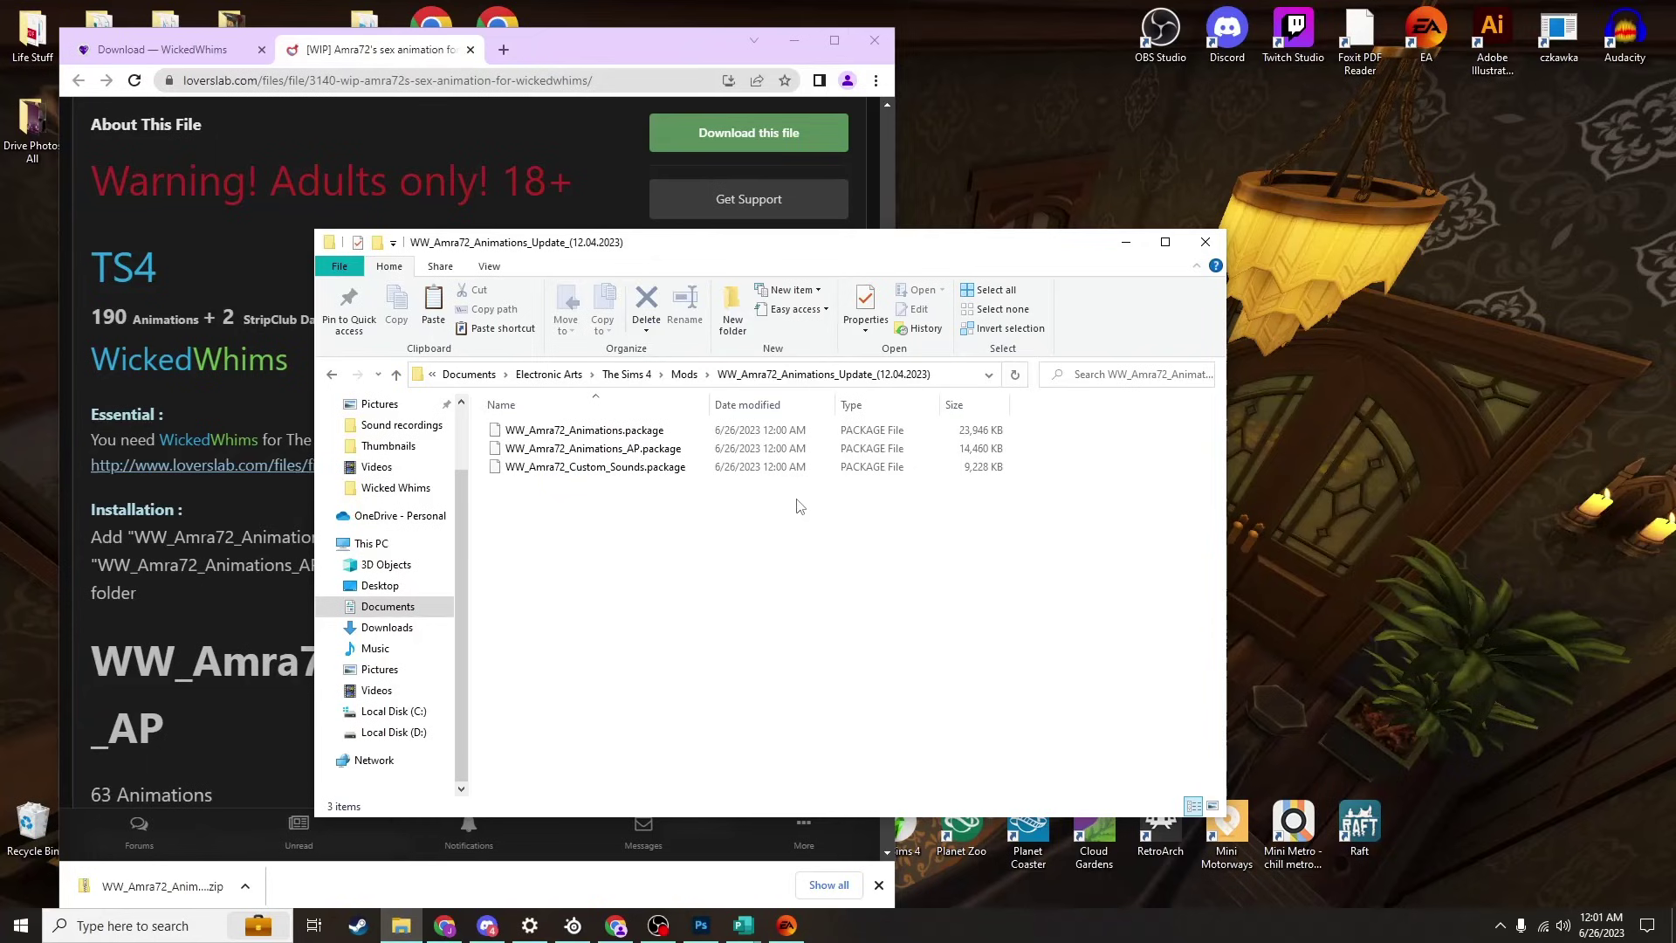
# Step: Copy the three WW_Amra72 .package files directly into Mods, replacing the older same-named files
pyautogui.moveTo(796, 505); pyautogui.dragTo(796, 423)
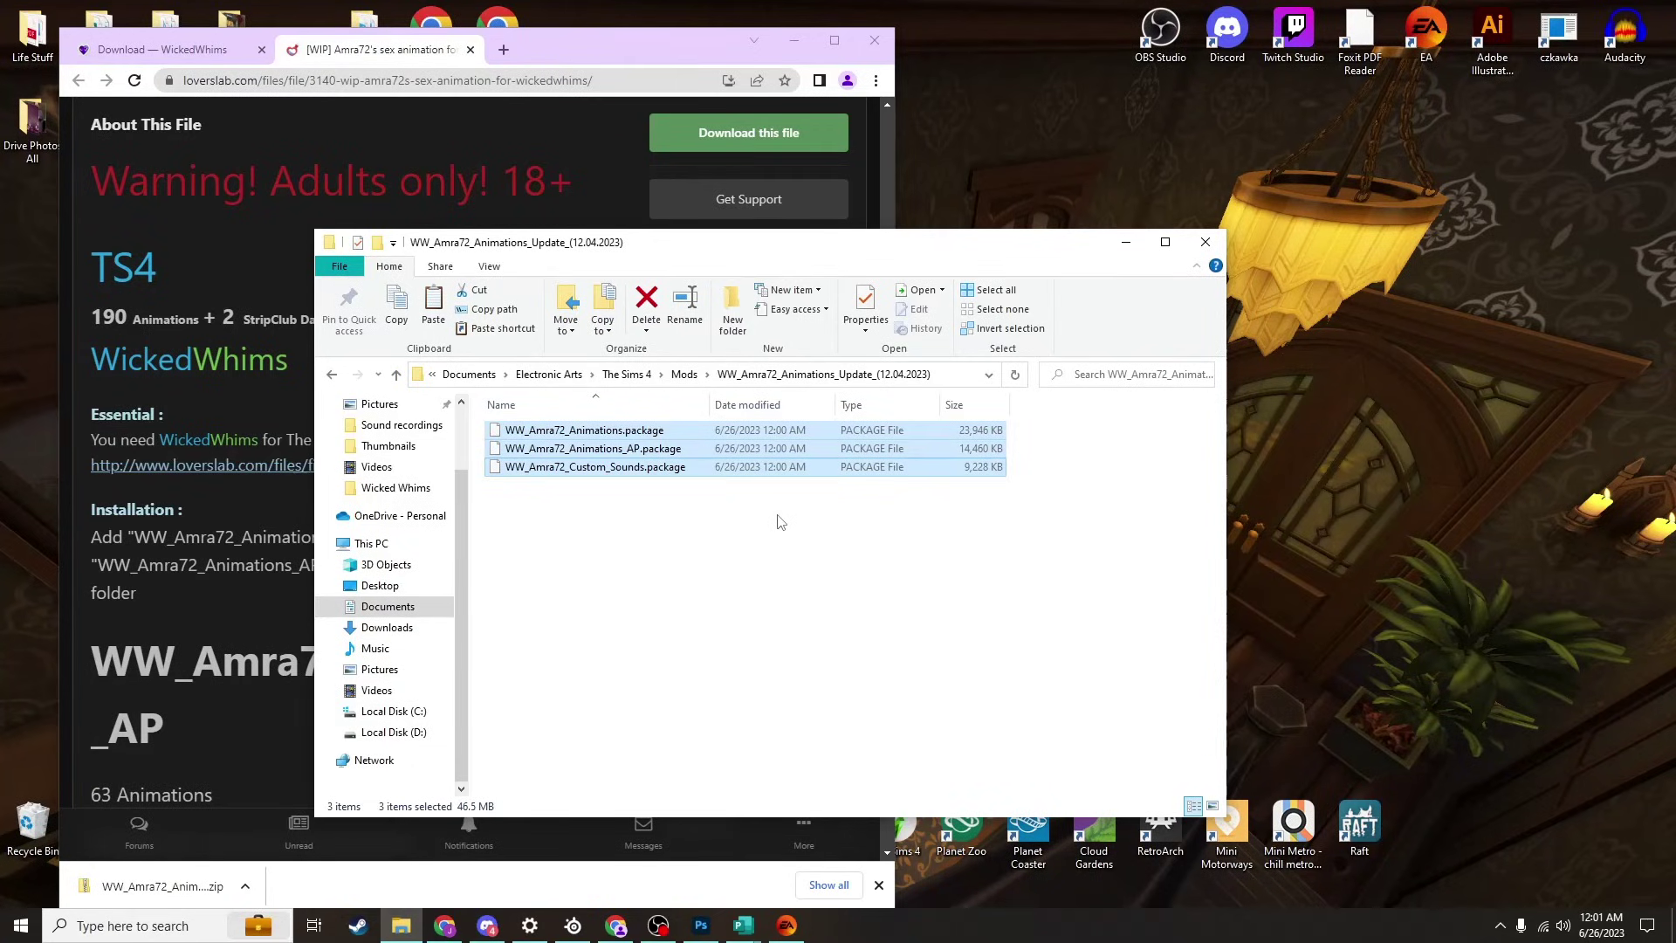
pyautogui.click(685, 373)
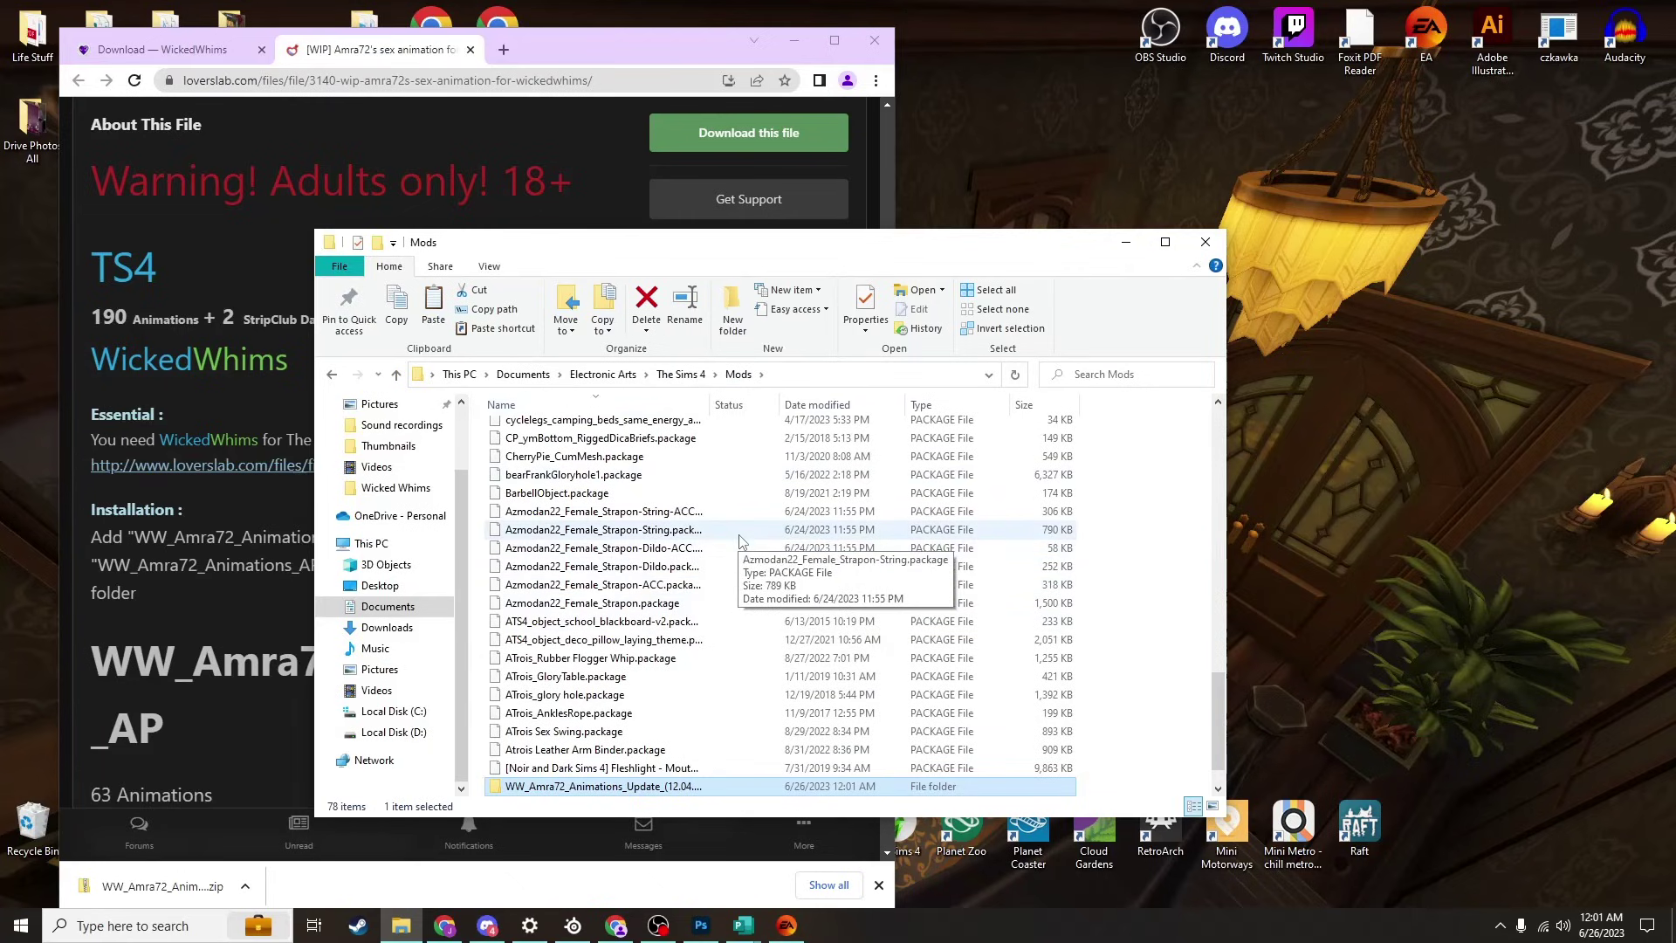
pyautogui.hotkey('ctrl', 'v')
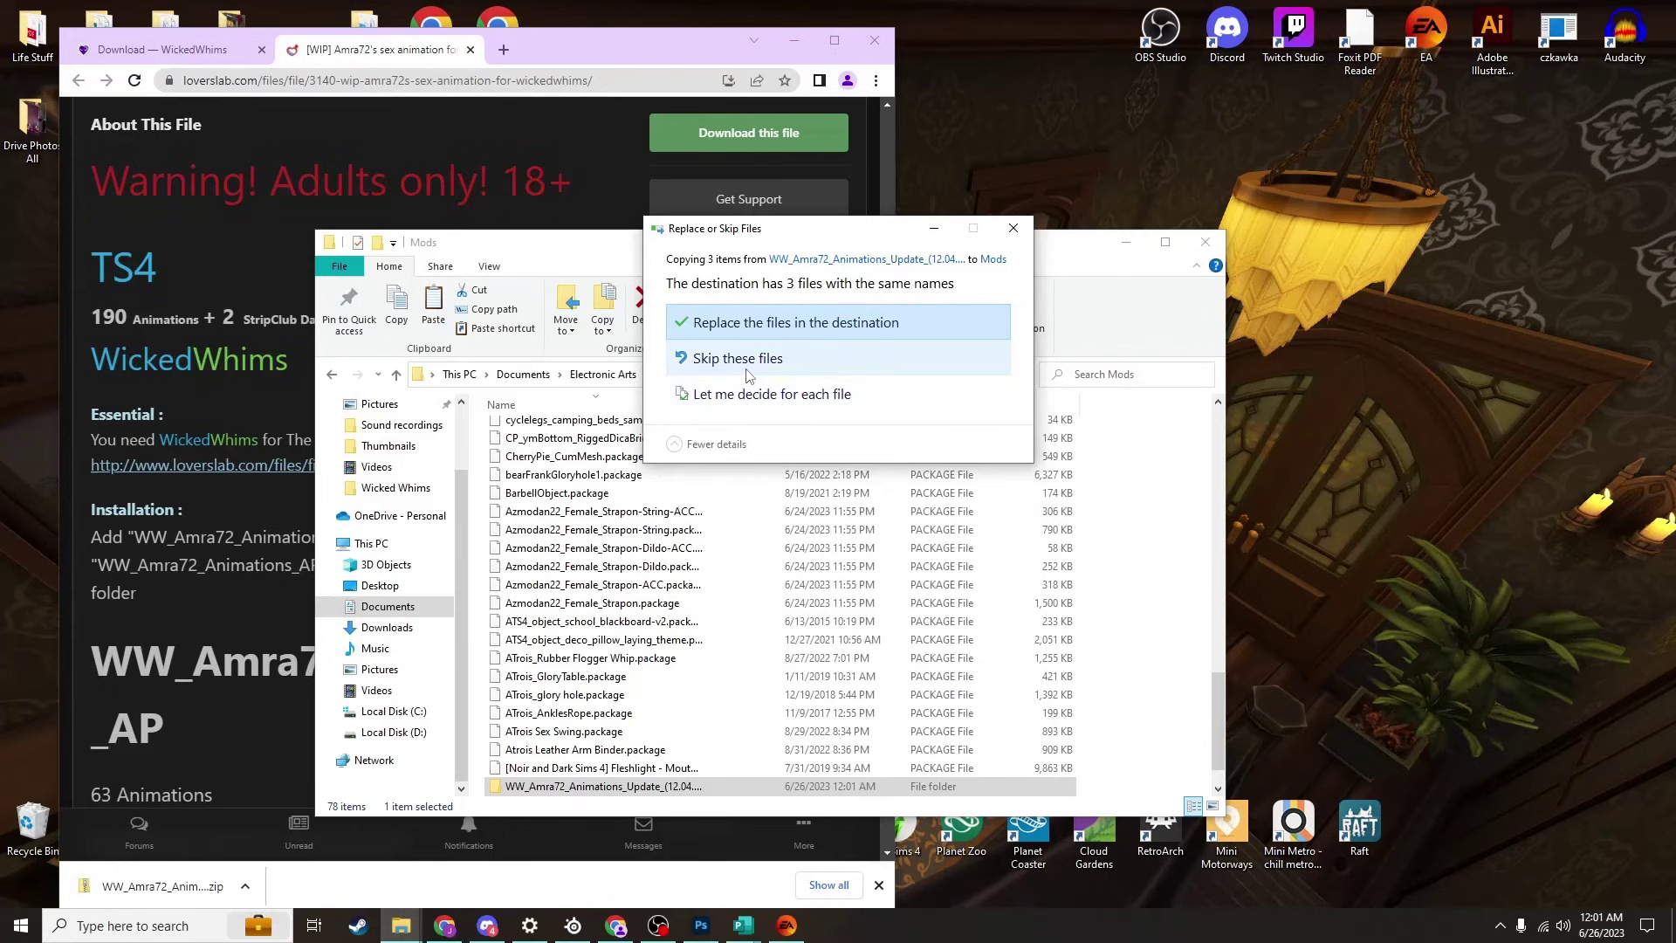
pyautogui.click(763, 323)
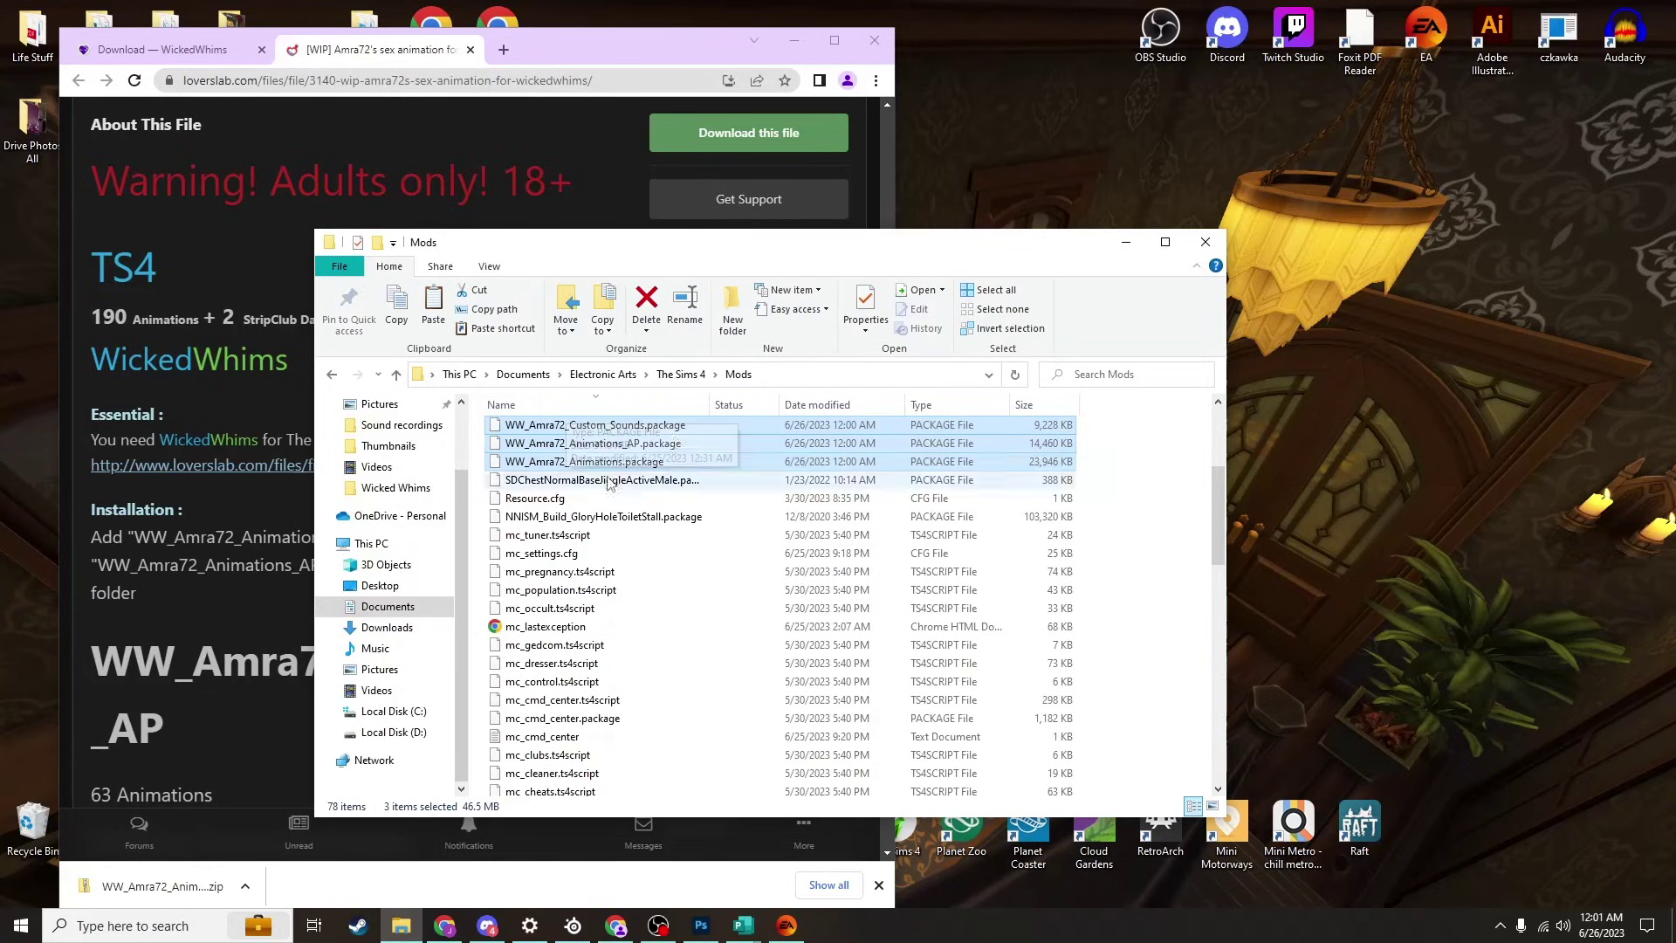
# Step: Delete the empty WW_Amra72_Animations_Update_(12.04.2023) folder, leaving Mods with 77 items
pyautogui.scroll(-6, 679, 559)
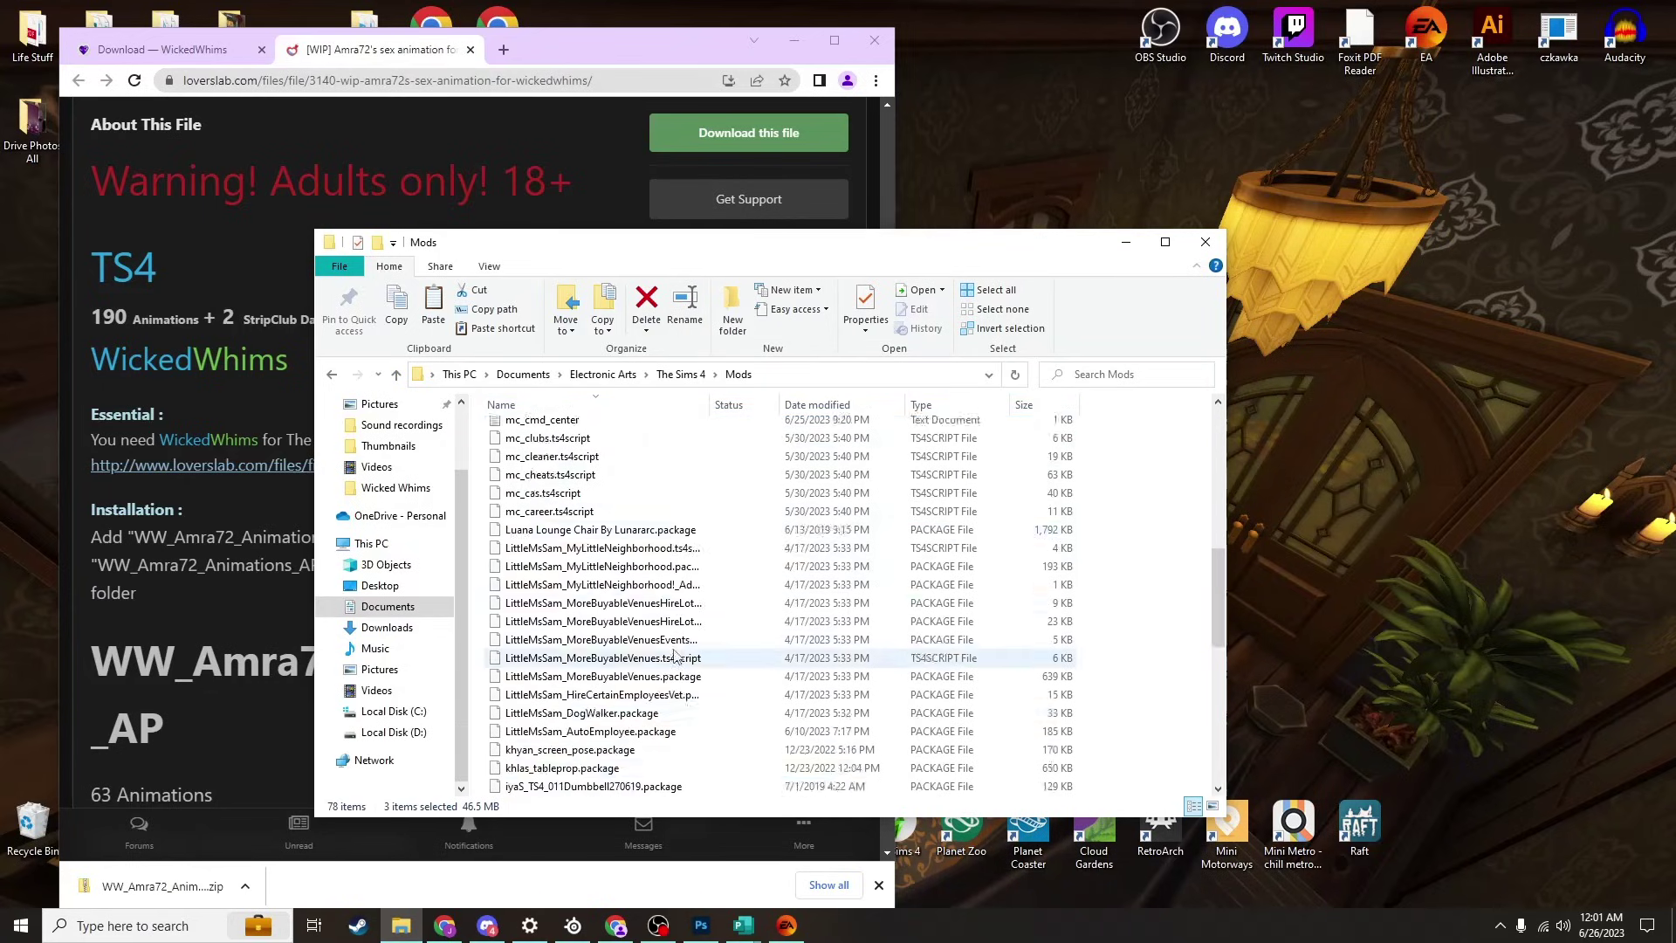
pyautogui.scroll(-10, 672, 656)
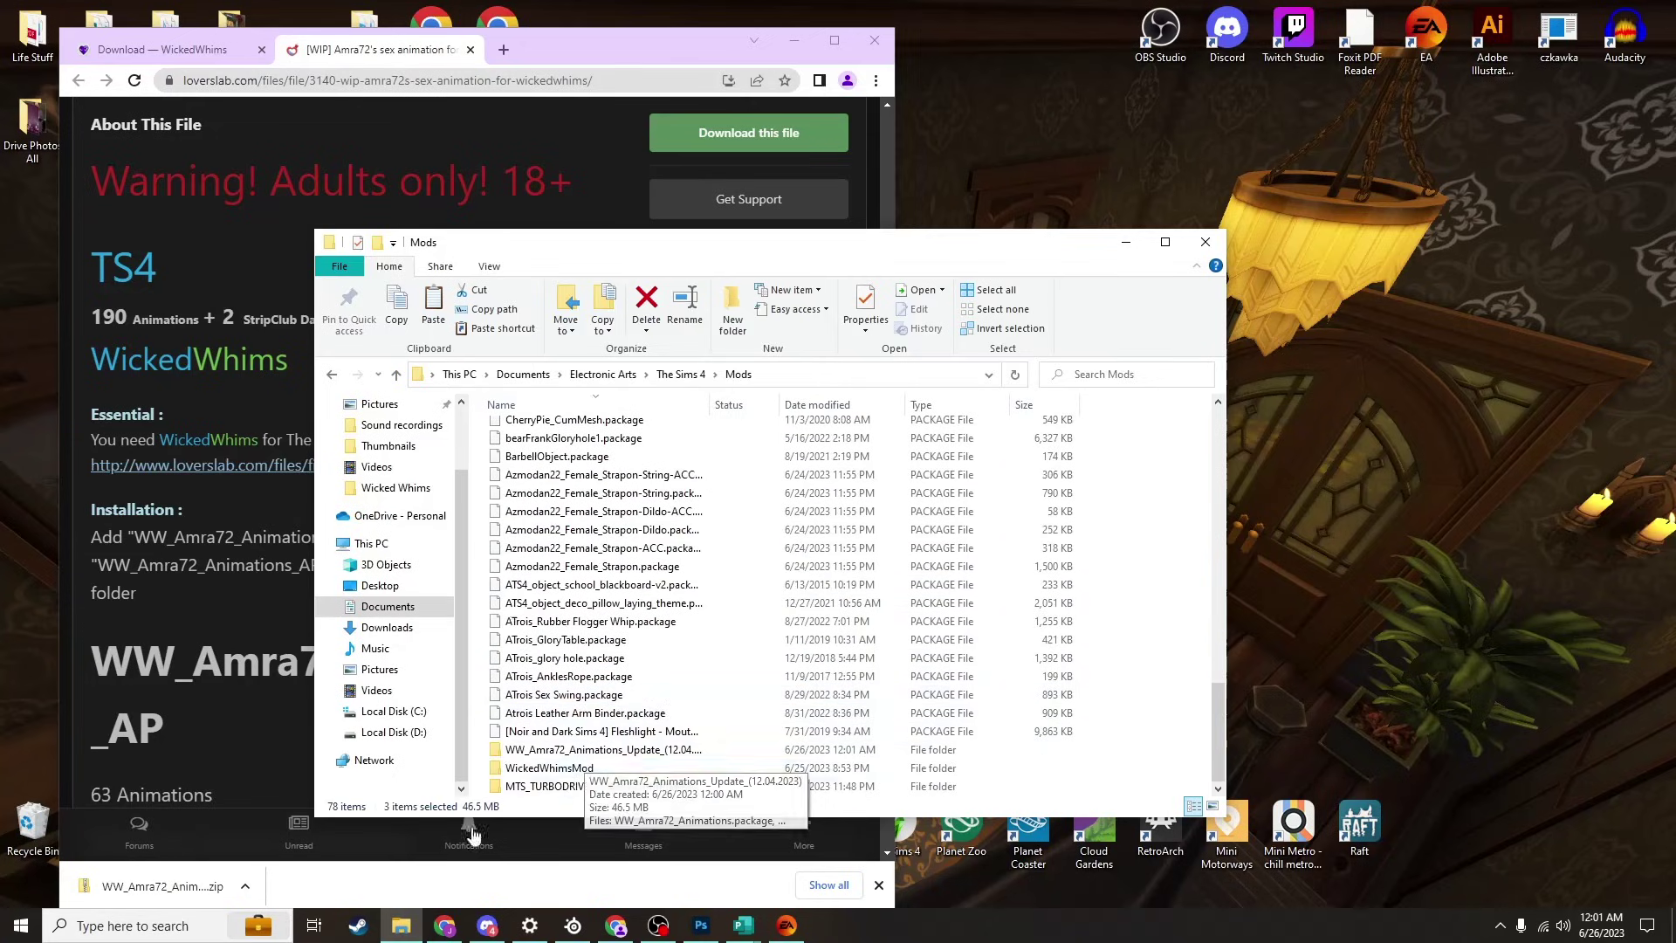
pyautogui.click(585, 751)
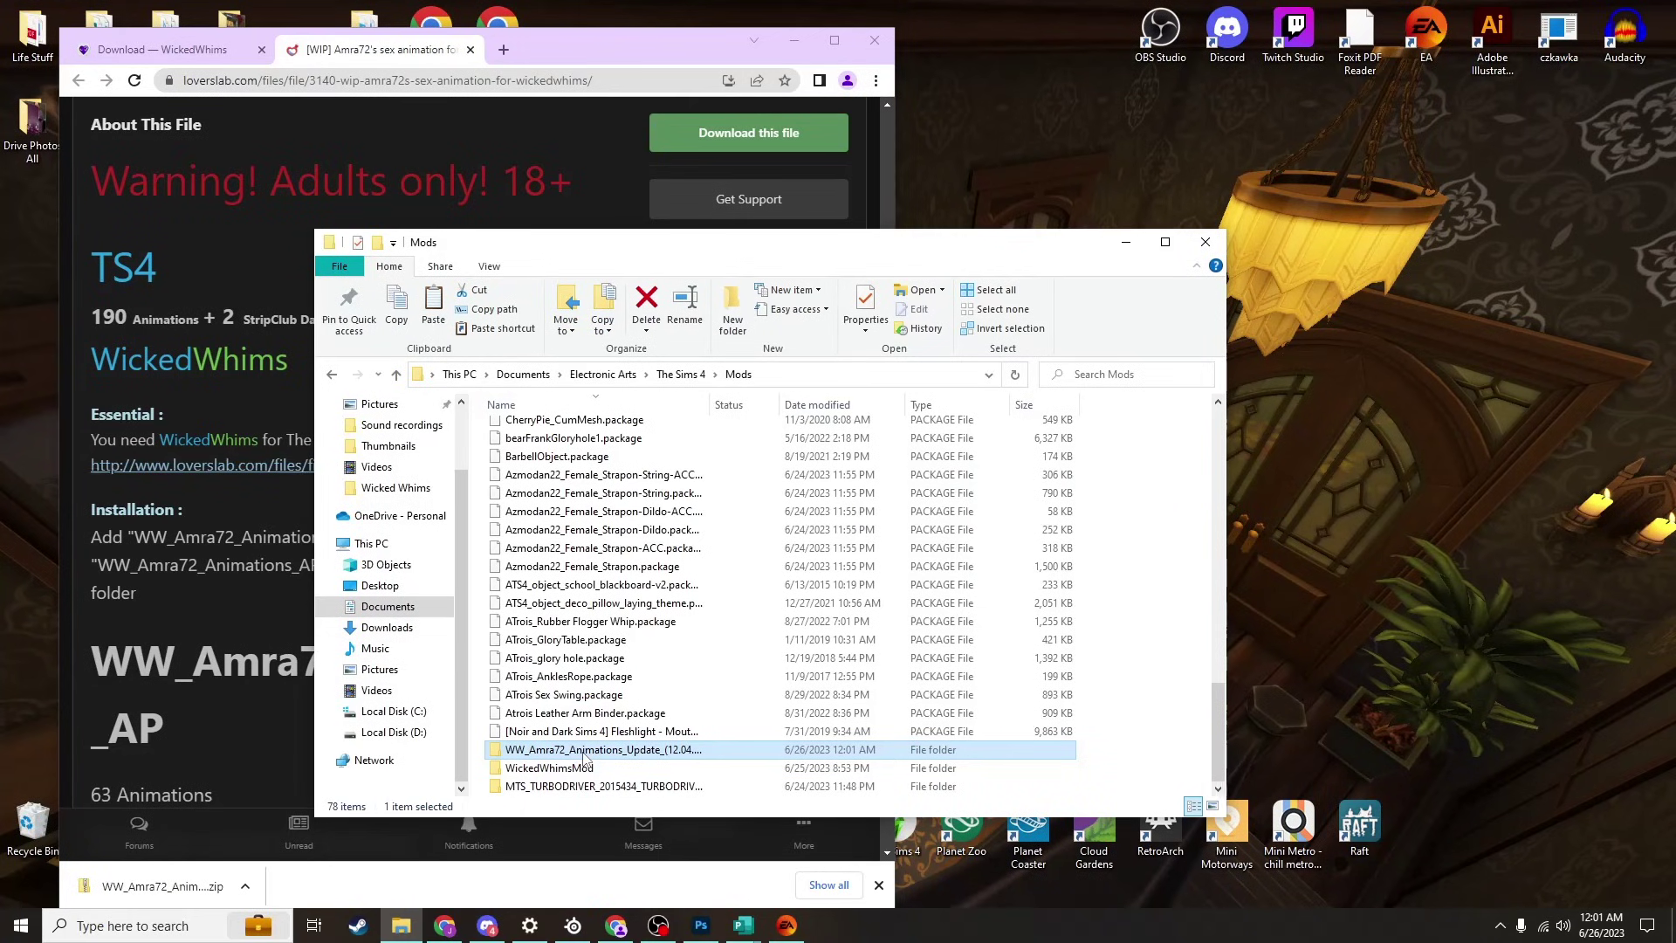
pyautogui.press('Delete')
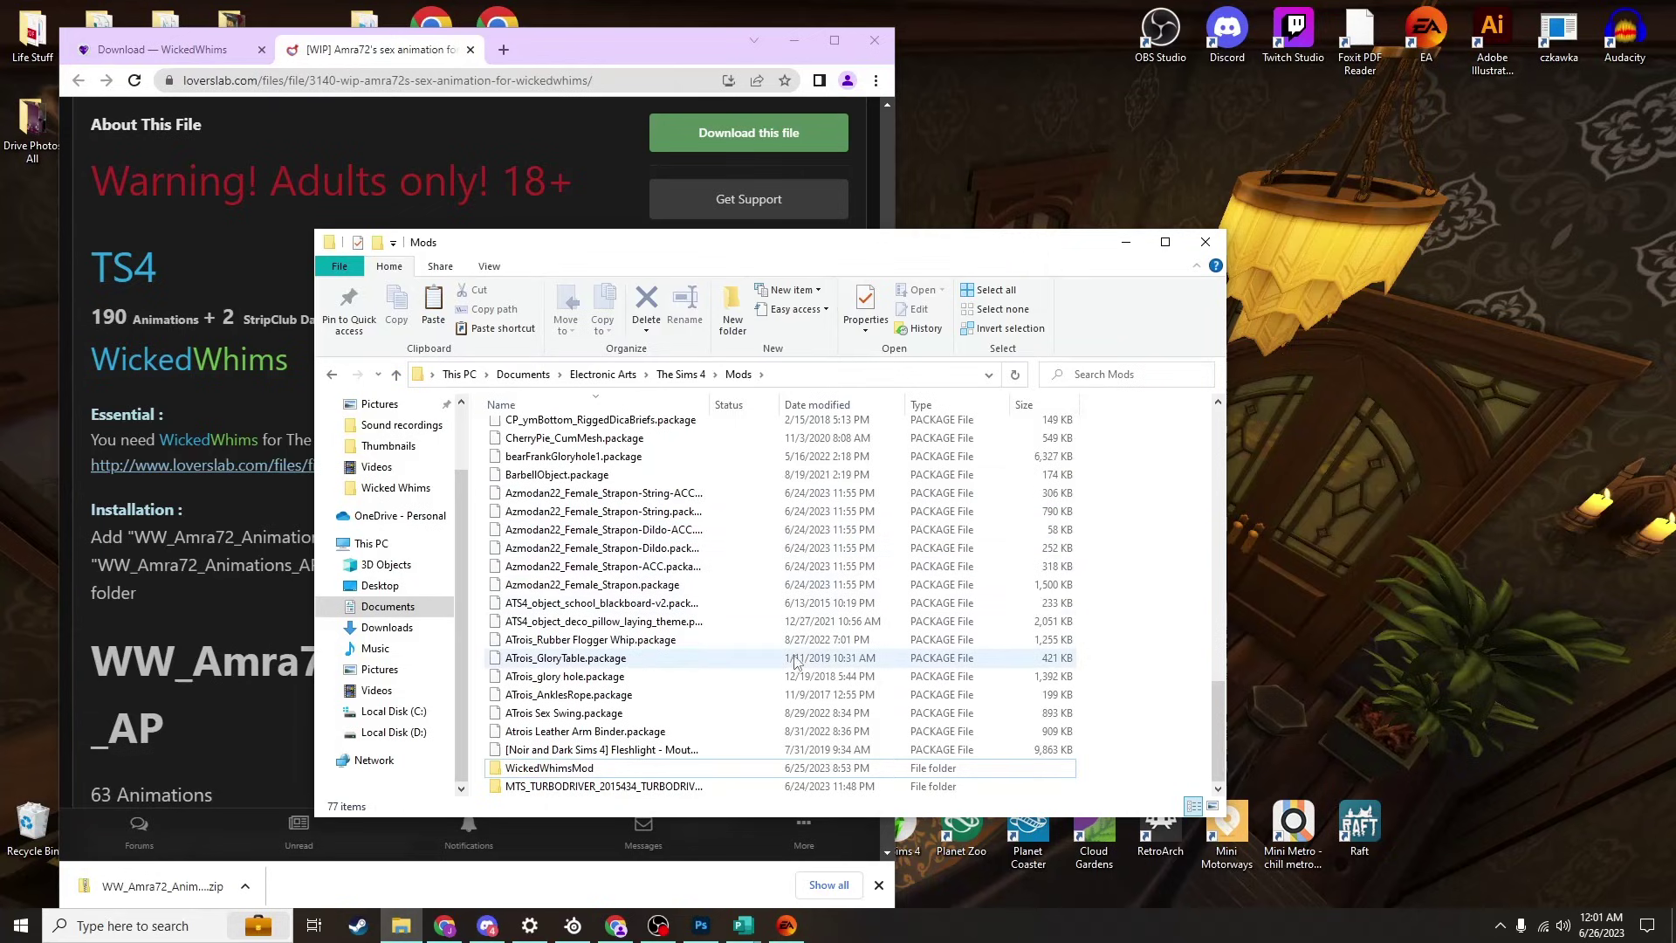
# Step: Confirm the three WW_Amra72 package files are in Mods, then bring OBS Studio to the front
pyautogui.scroll(10, 786, 637)
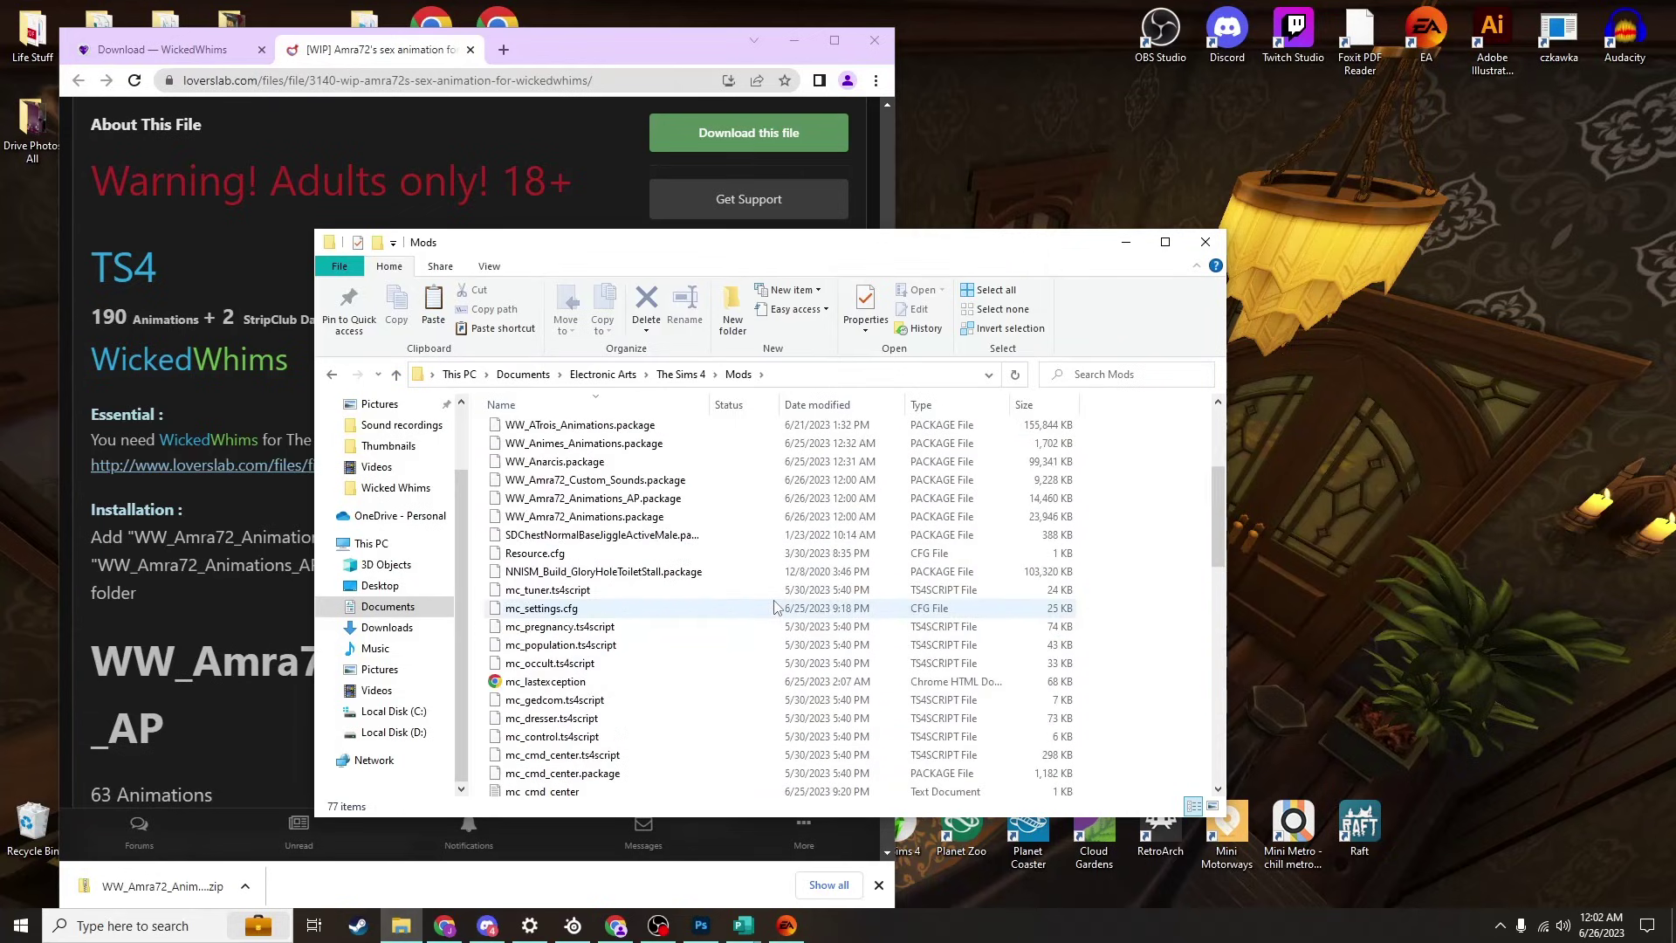
pyautogui.scroll(3, 774, 606)
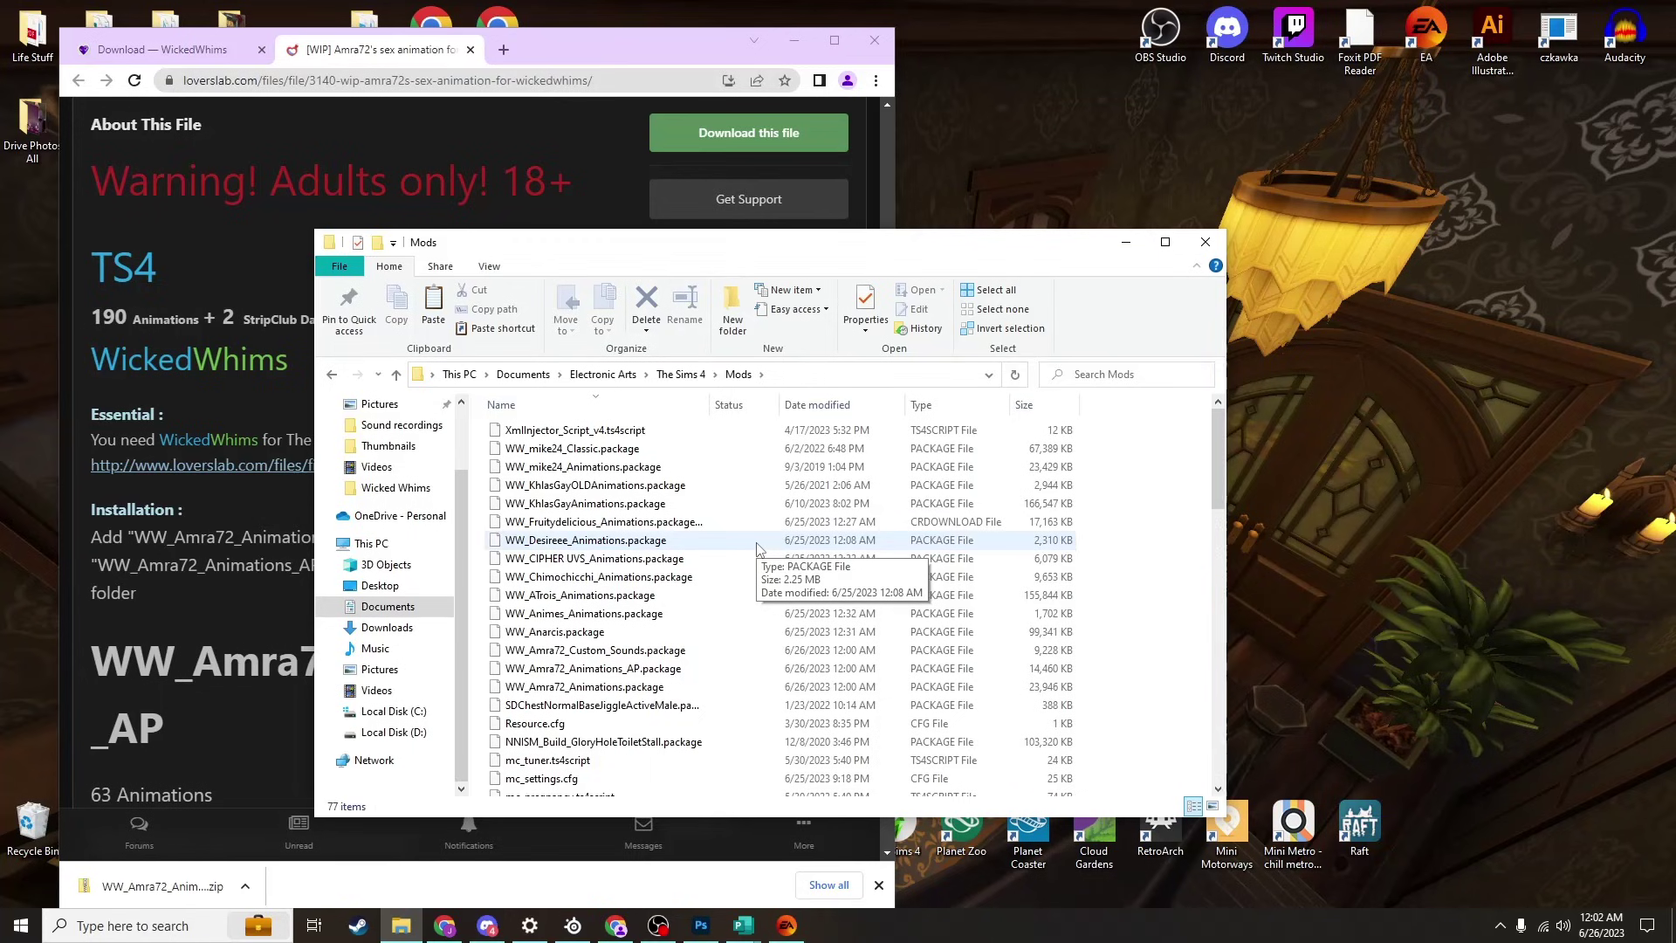
pyautogui.moveTo(660, 932)
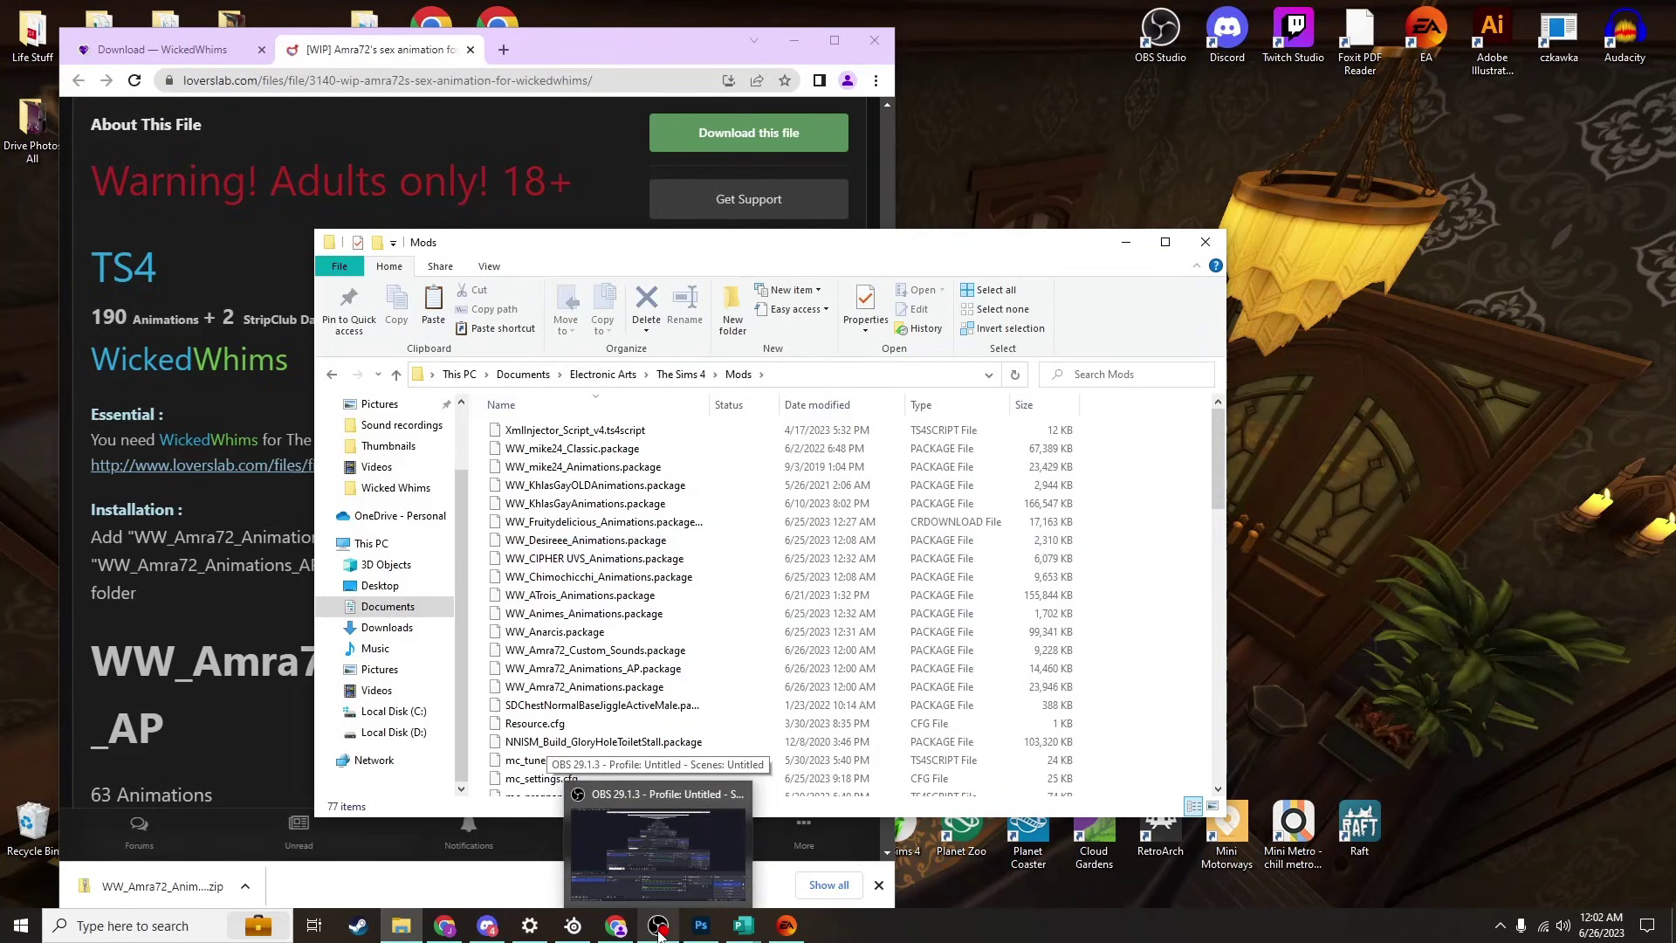
pyautogui.click(660, 932)
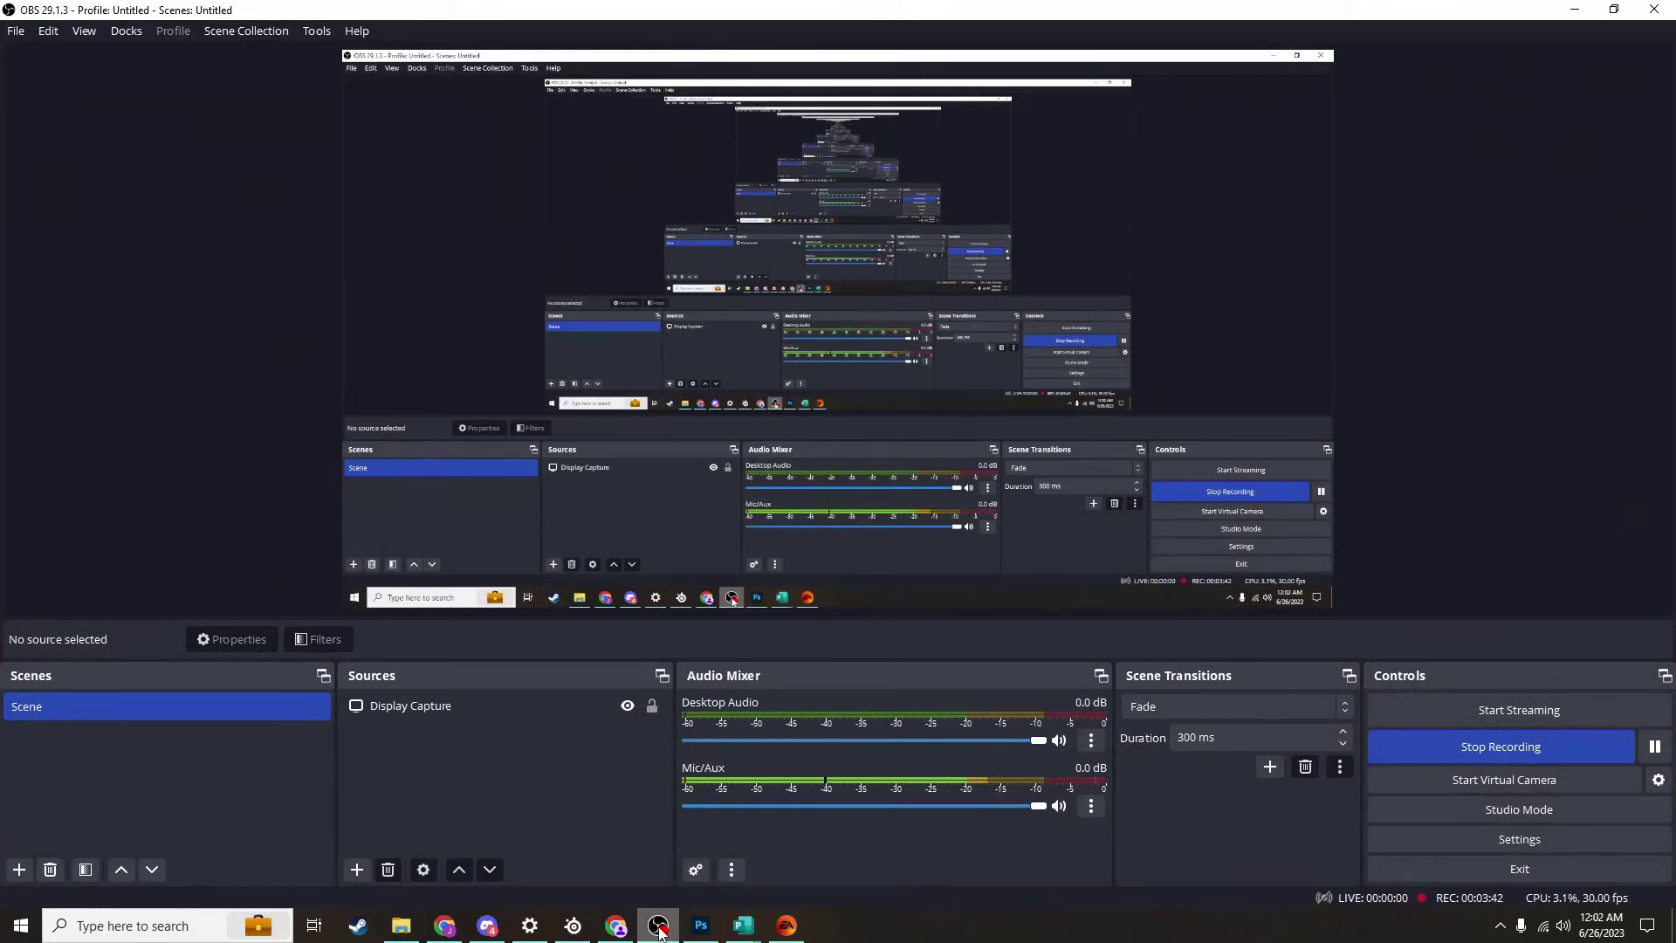